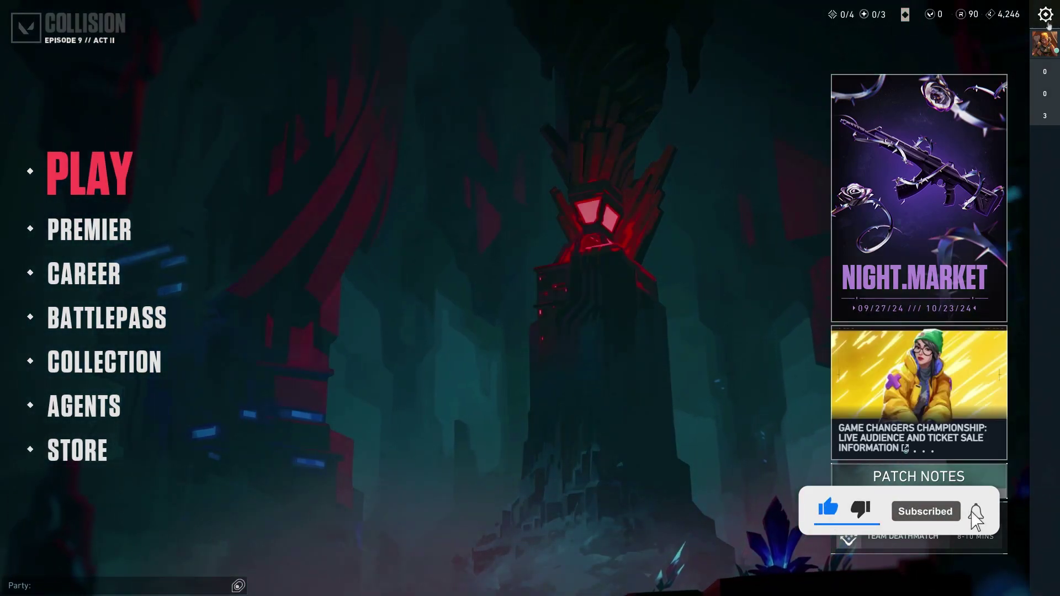
- Turn off VSync in the game's graphics quality video settings
key(Escape)
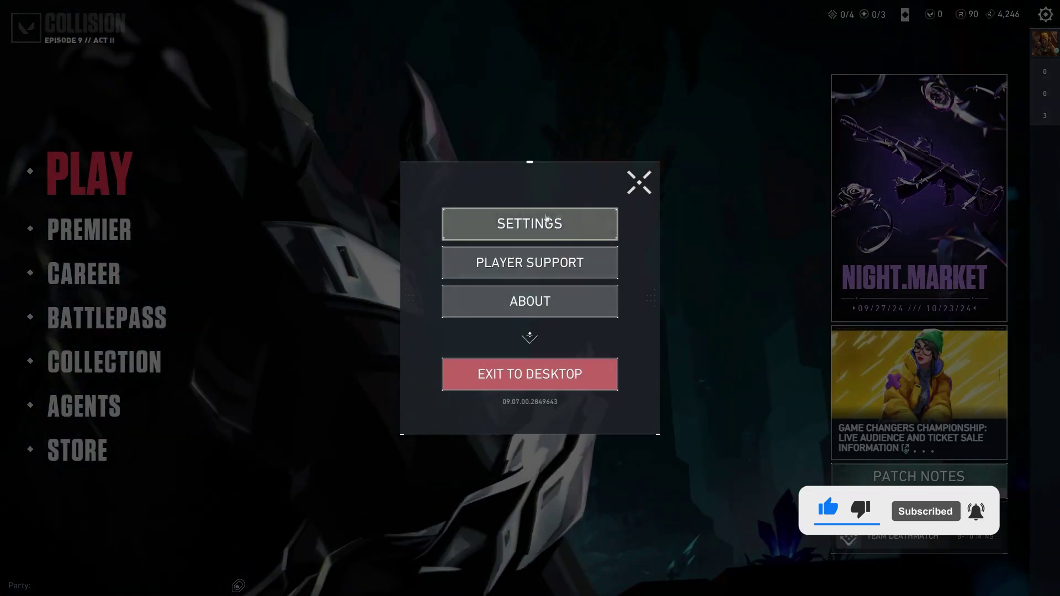
click(532, 224)
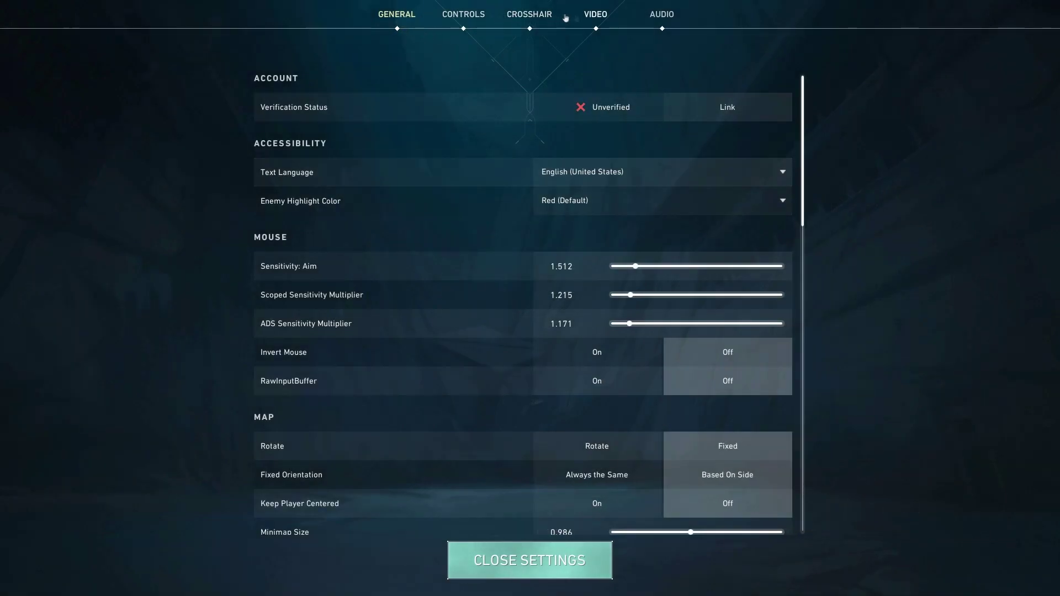
click(595, 17)
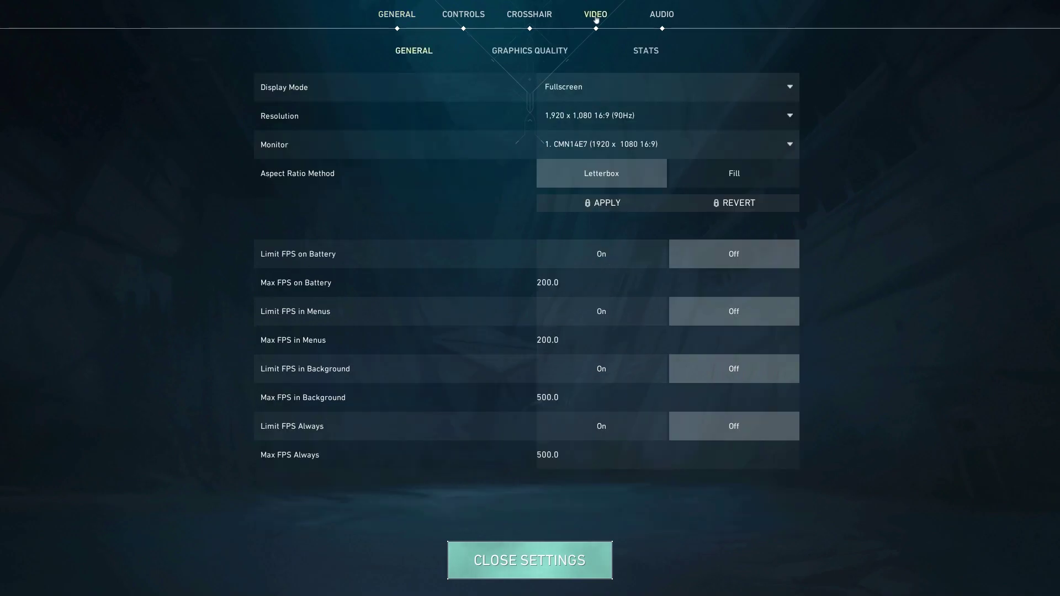
click(529, 53)
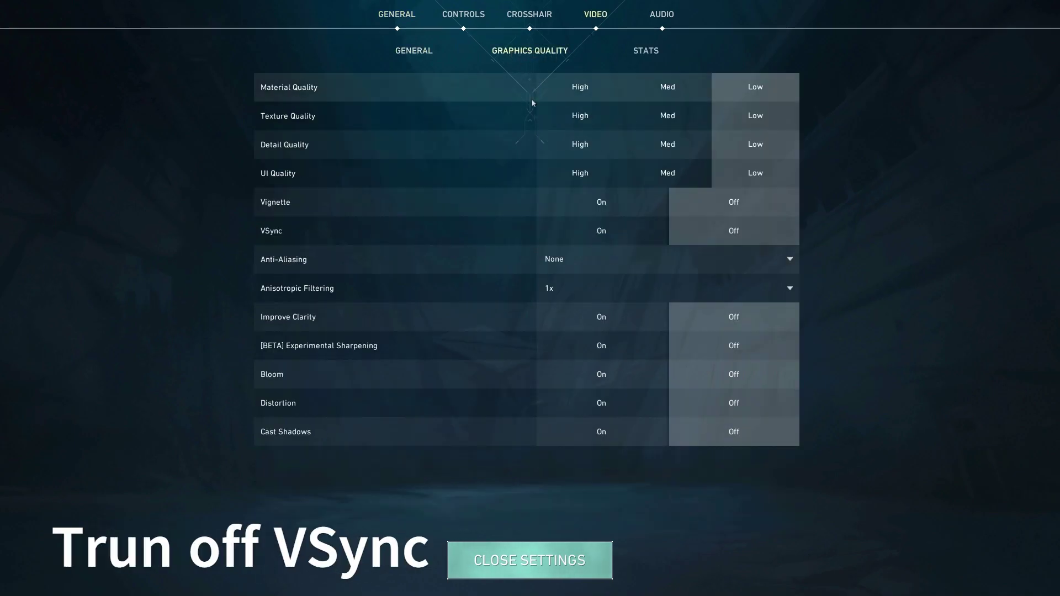
click(716, 230)
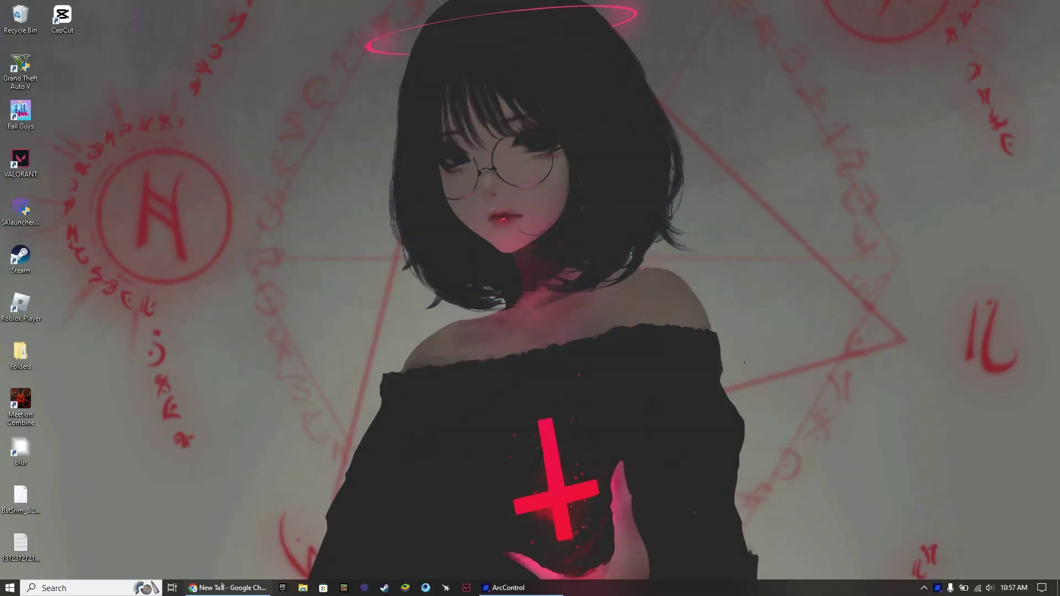
- In Chrome's system settings, turn off background apps after closing and graphics acceleration, then minimize the browser
click(221, 589)
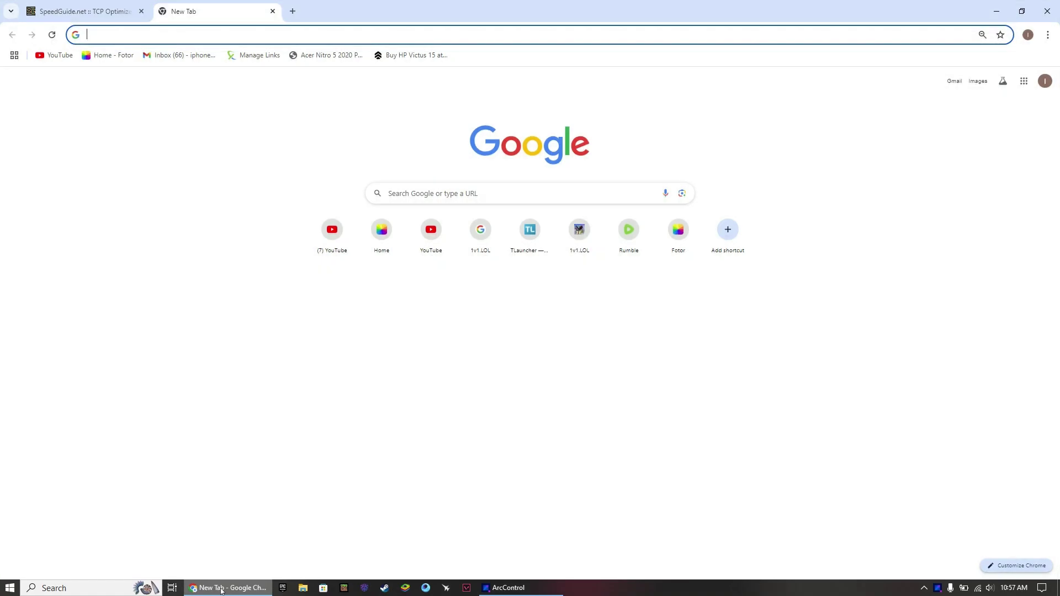
click(1048, 36)
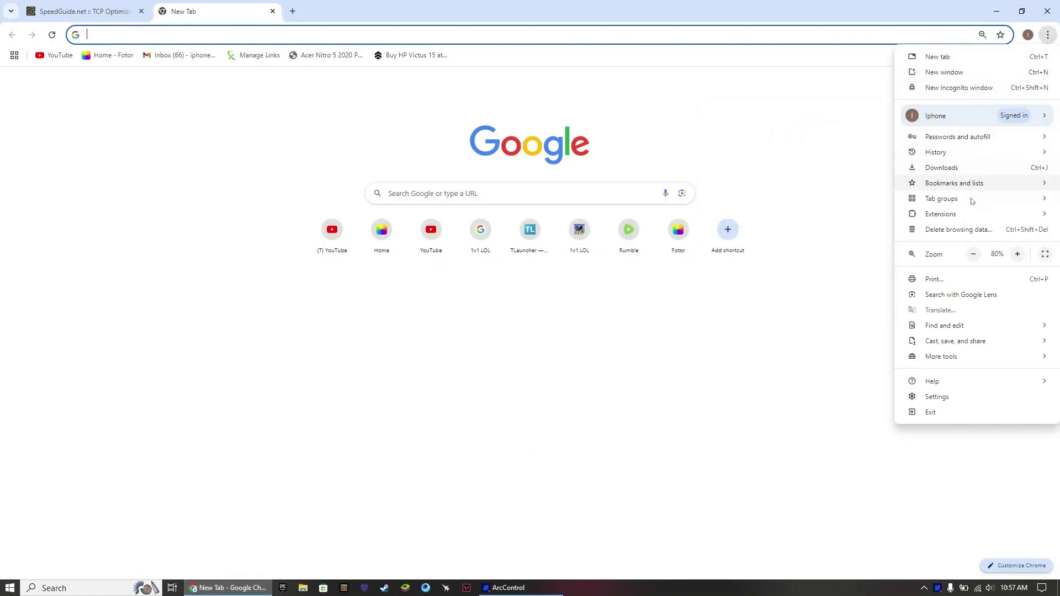
click(978, 396)
click(44, 351)
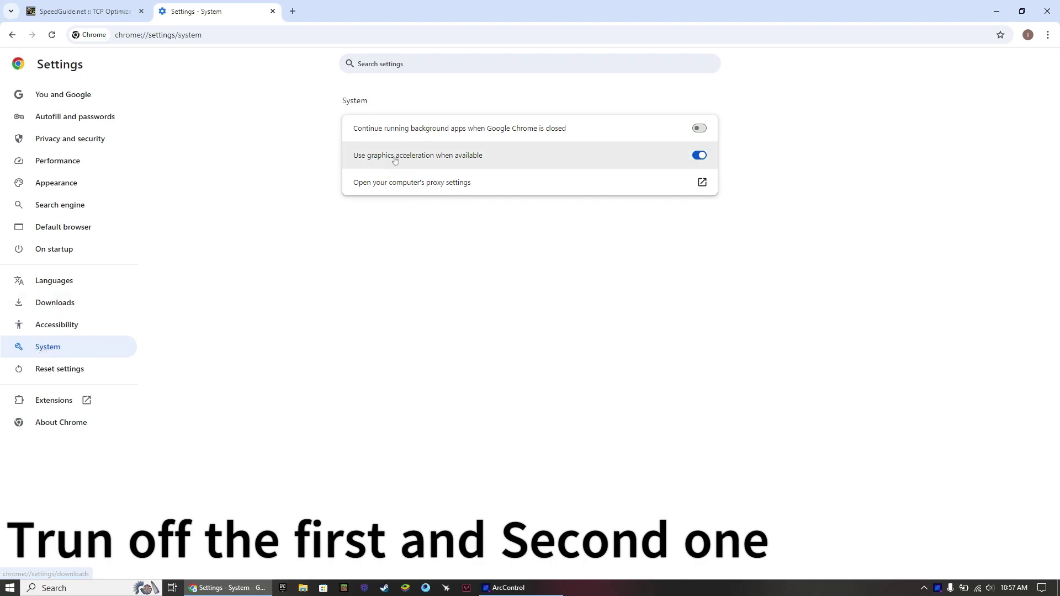
click(700, 128)
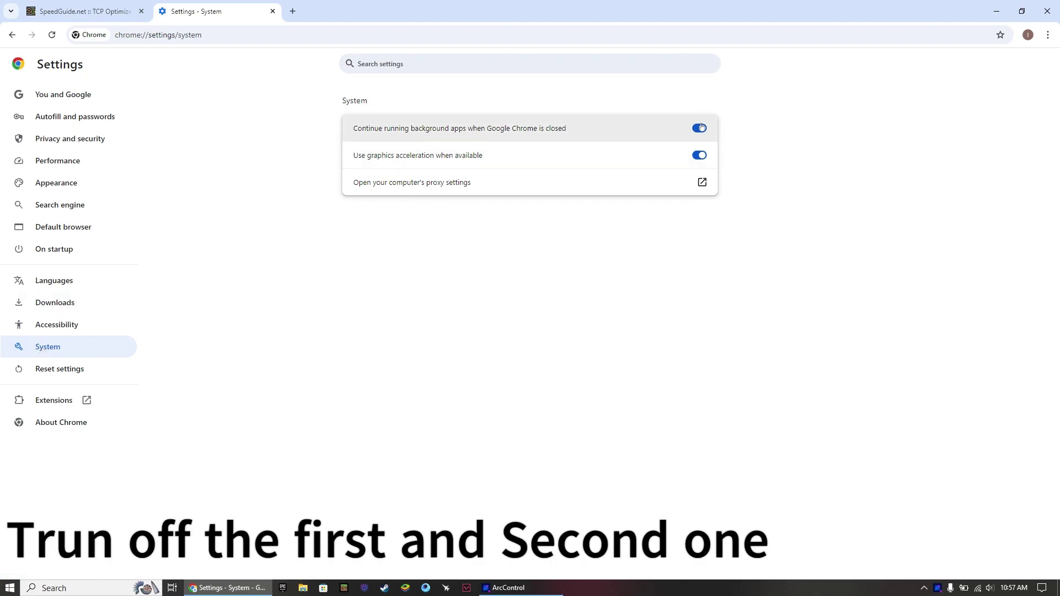
click(700, 128)
click(703, 156)
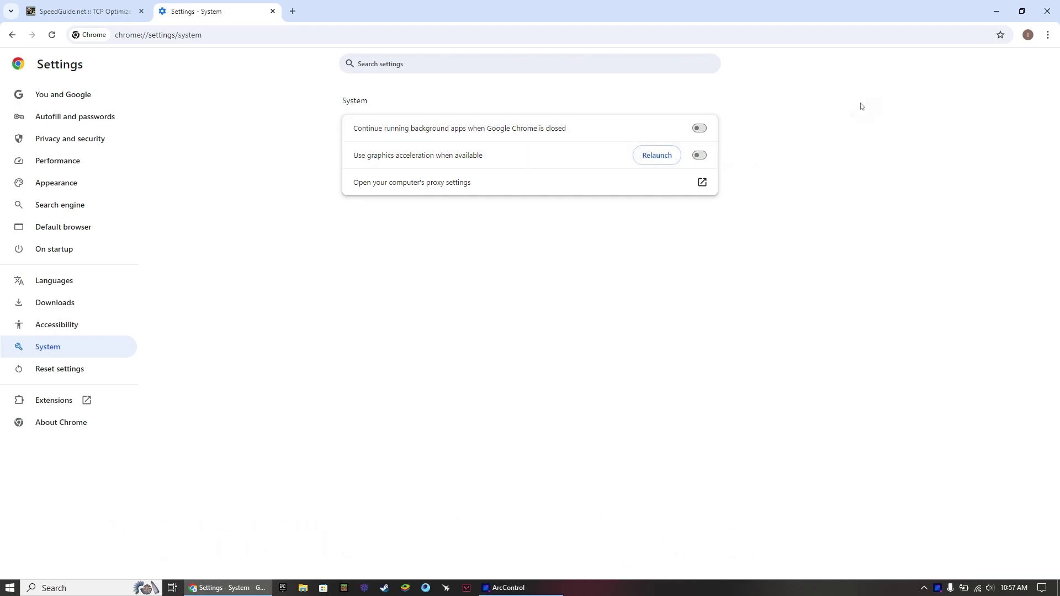
click(996, 12)
right_click(707, 175)
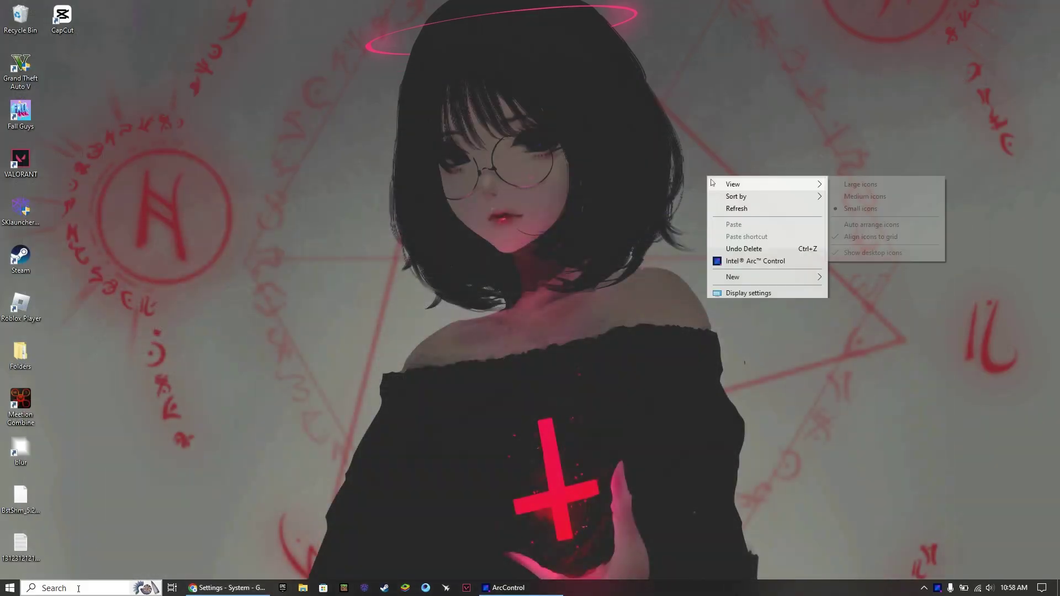
- Open the Windows Background apps settings, turn off letting apps run in the background, and close the settings
click(80, 587)
text(Bac)
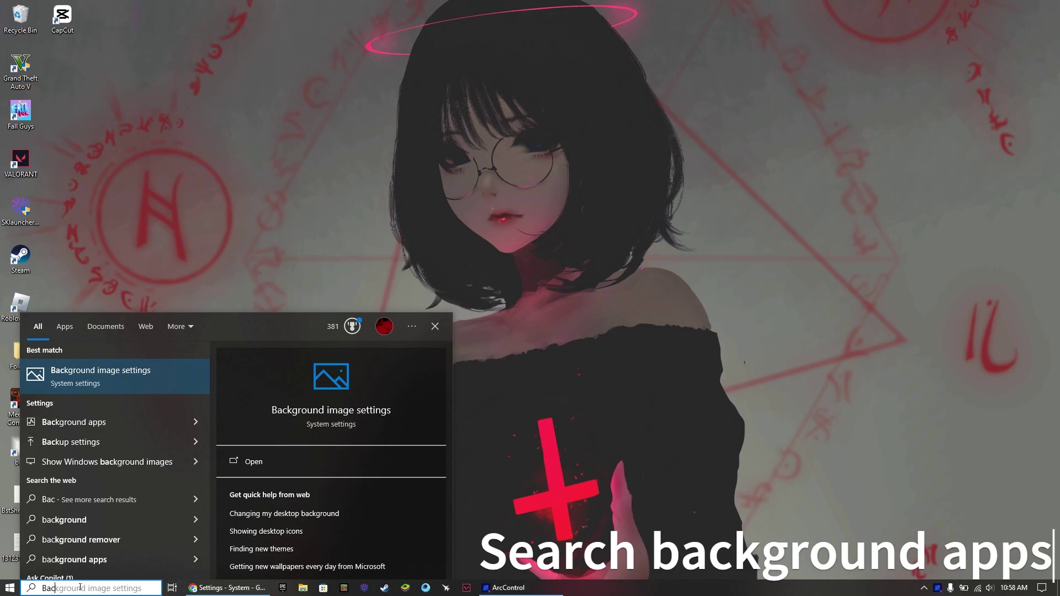
text(kground ap)
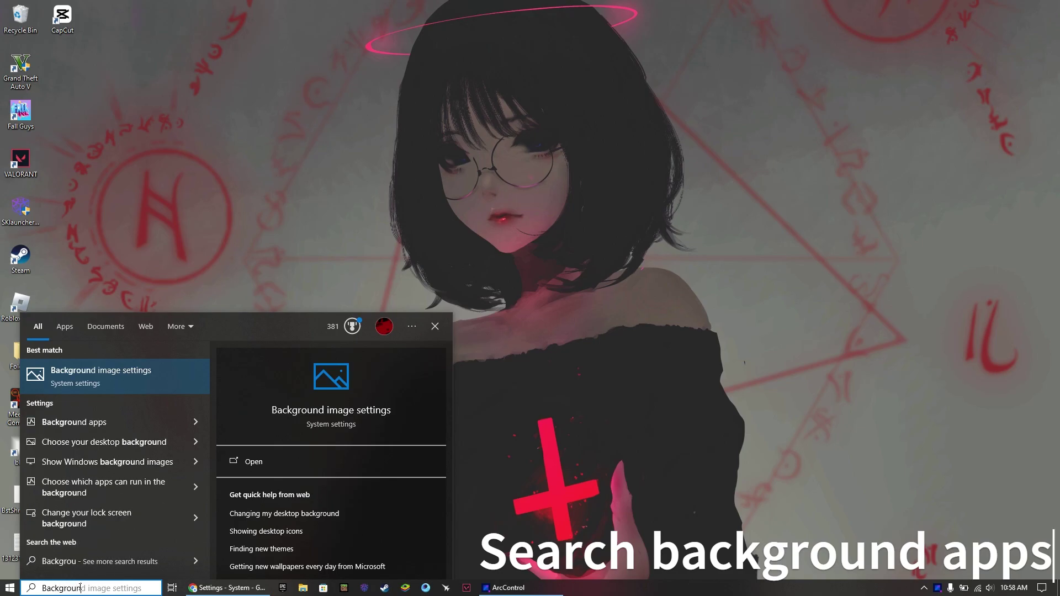
text(ps)
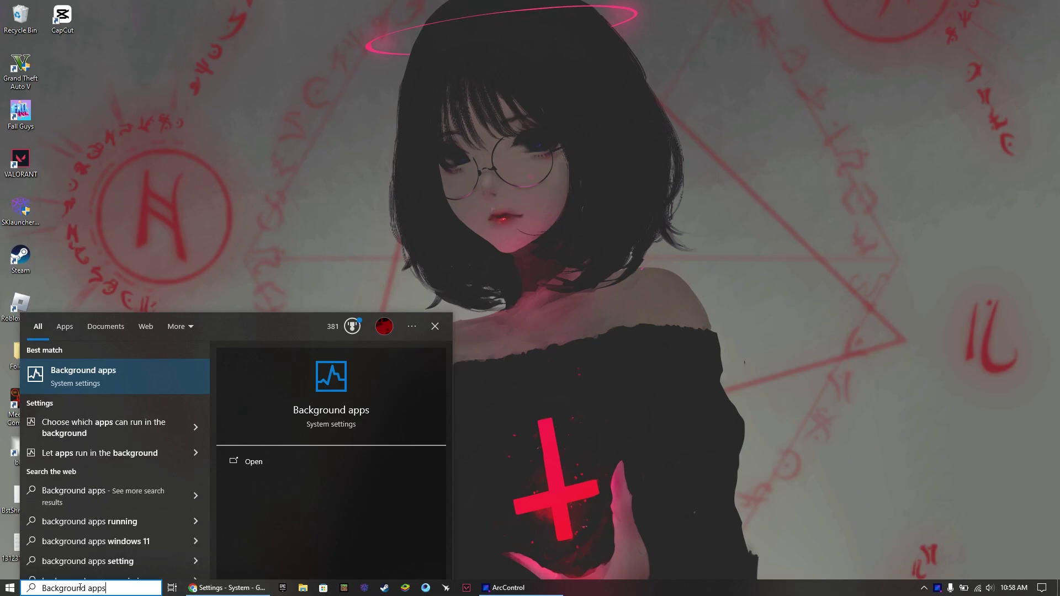
click(266, 462)
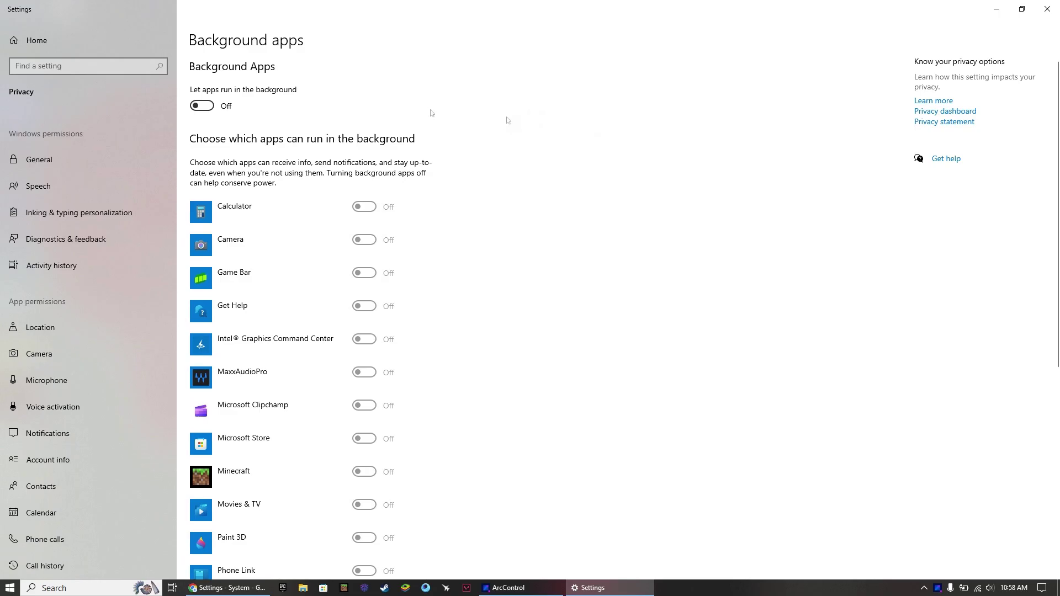
click(201, 106)
click(202, 106)
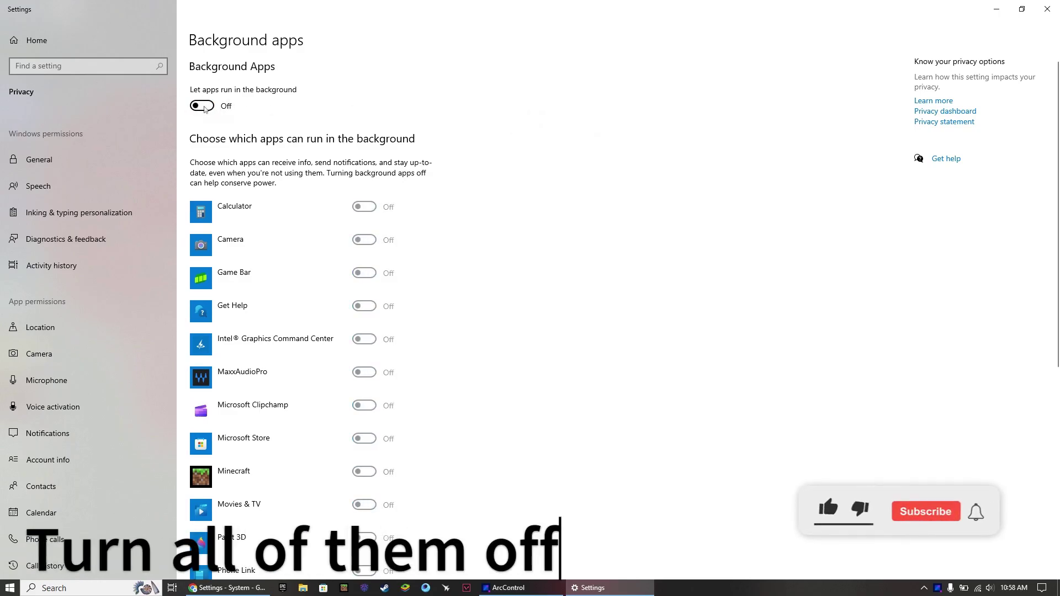
scroll(415, 257, down, 7)
scroll(486, 269, up, 7)
click(1047, 10)
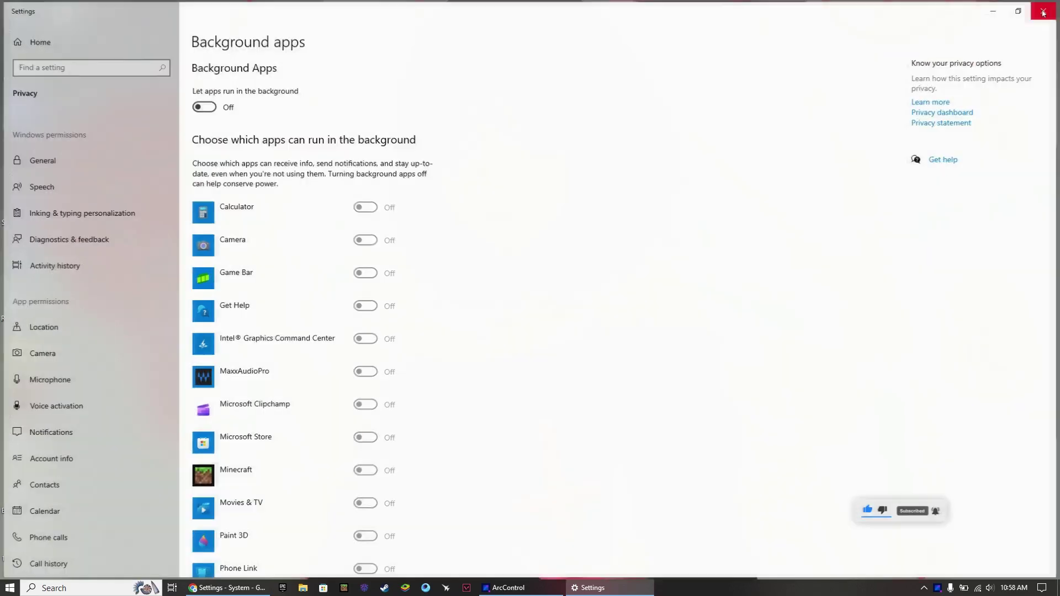
right_click(617, 181)
click(247, 482)
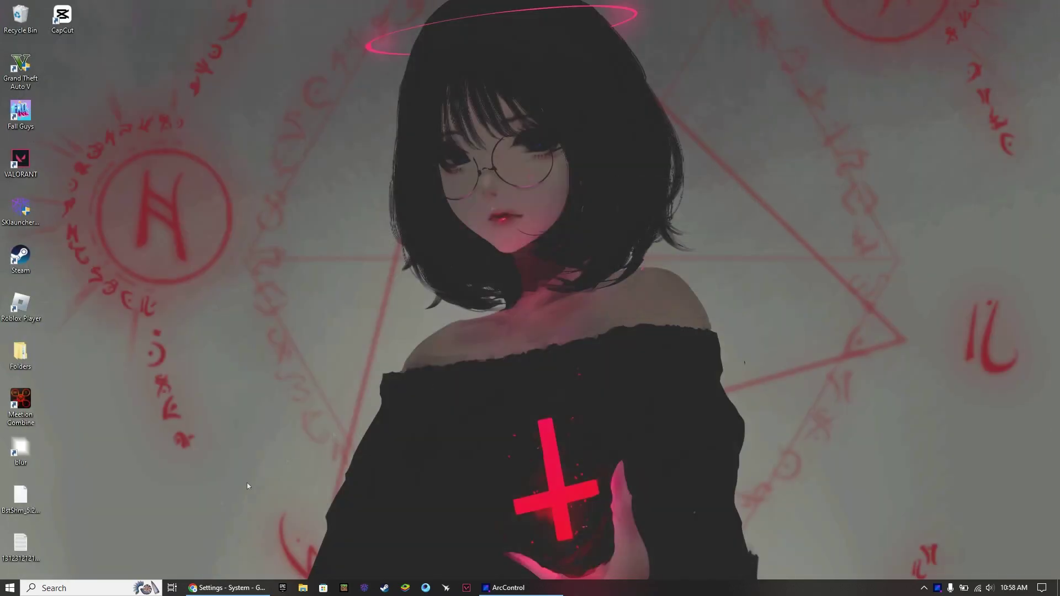
- Open Command Prompt as administrator and move its window toward the middle of the desktop
click(77, 589)
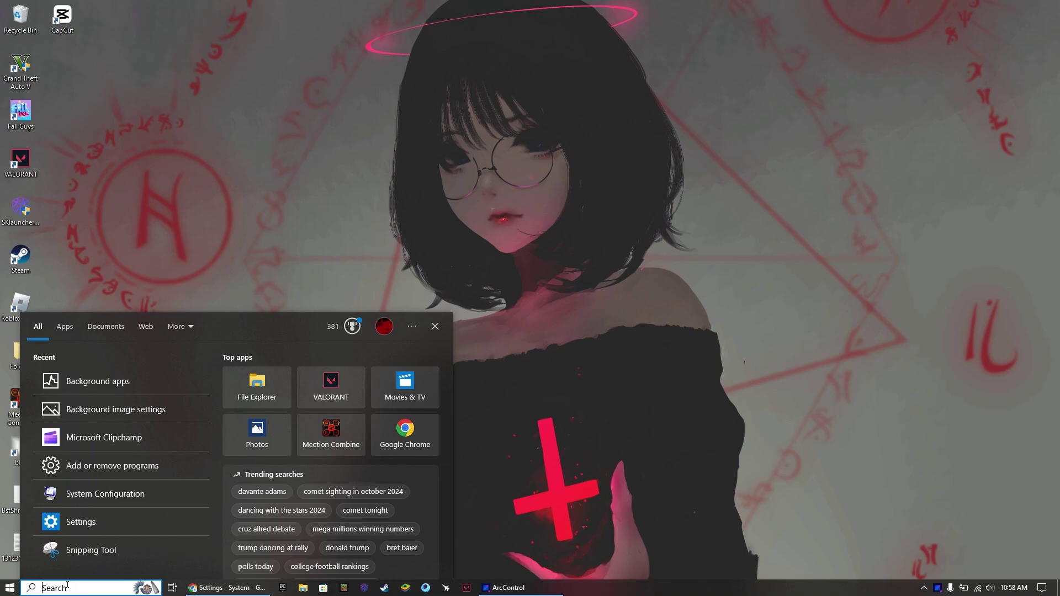
text(cmd)
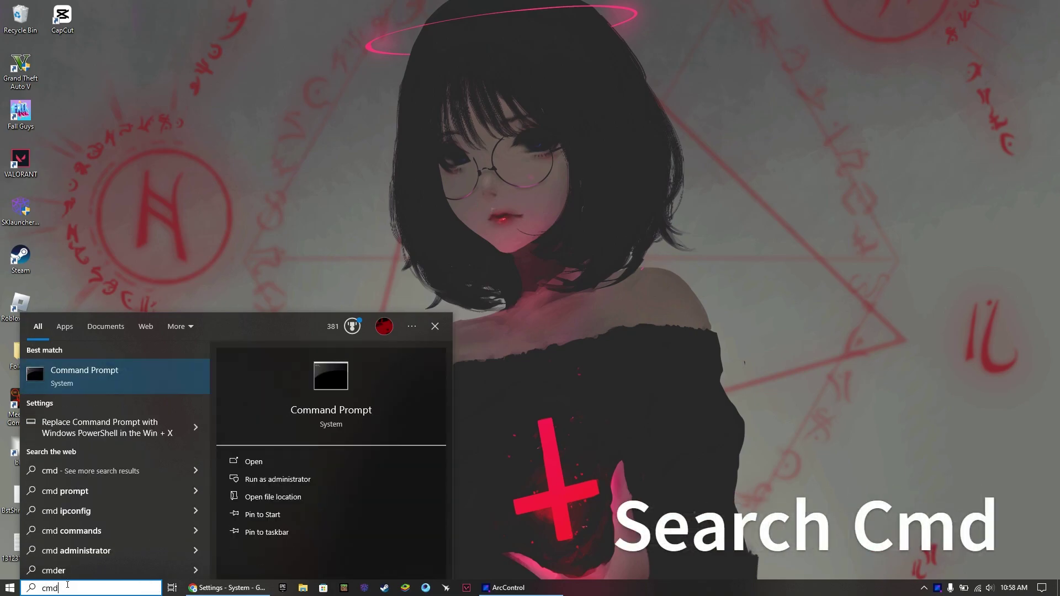
click(321, 478)
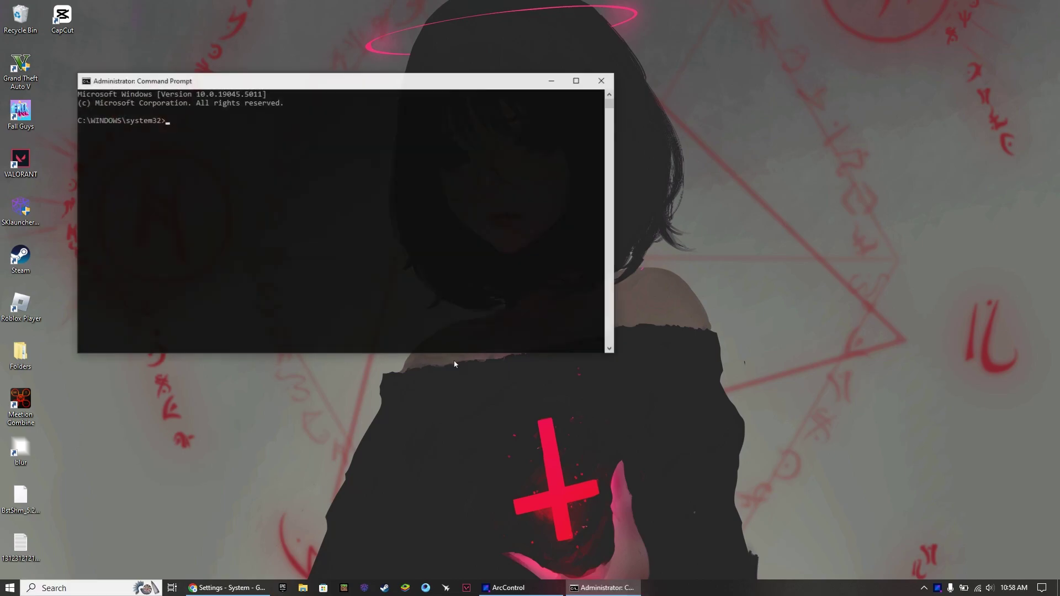
drag(163, 87, 327, 127)
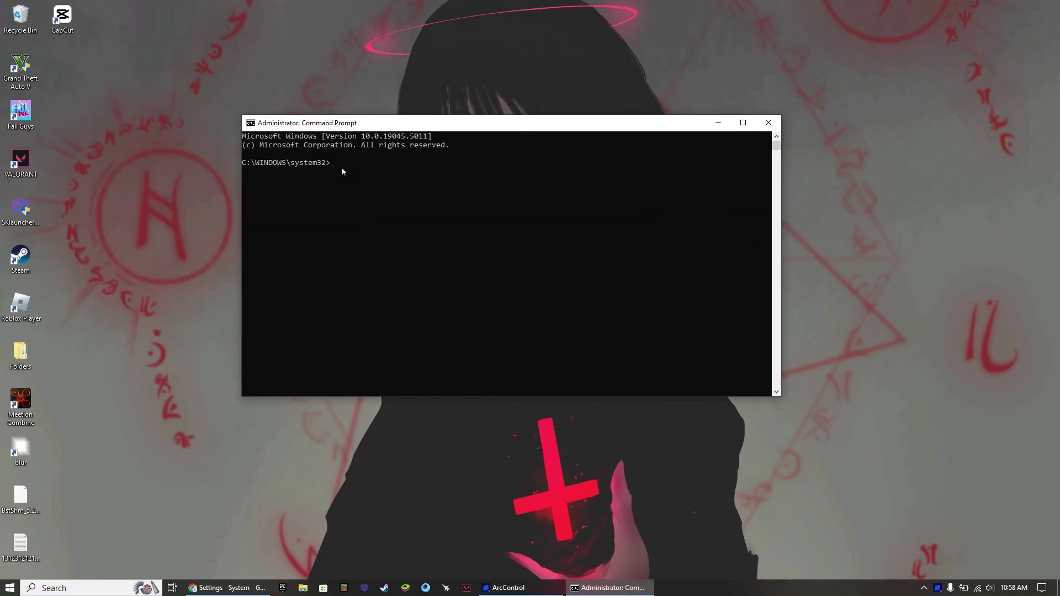
- Ping the DNS server 1.1.1.1 to test its response time
text(ping )
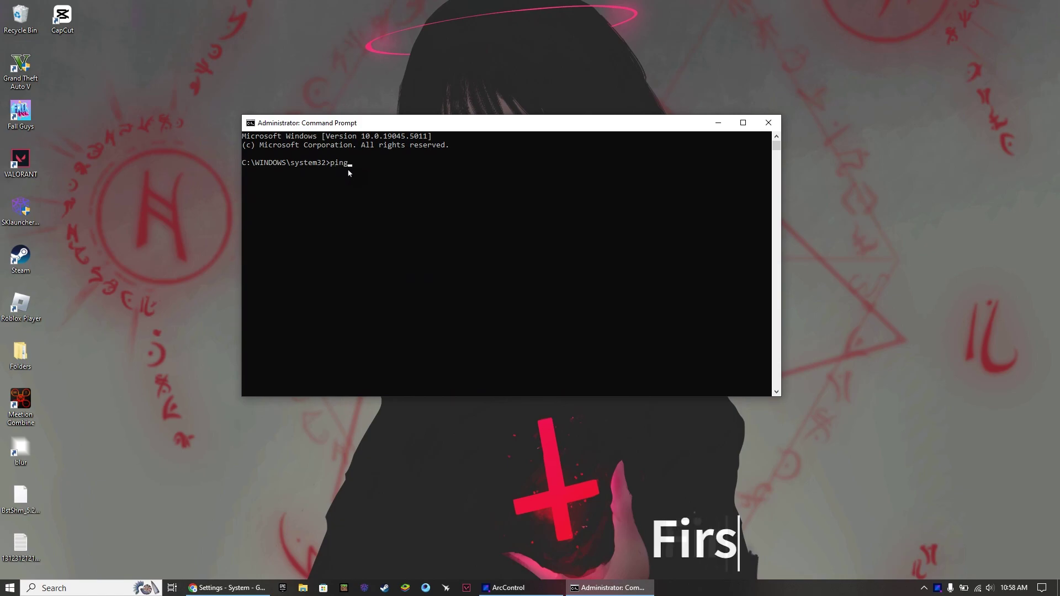
text(1)
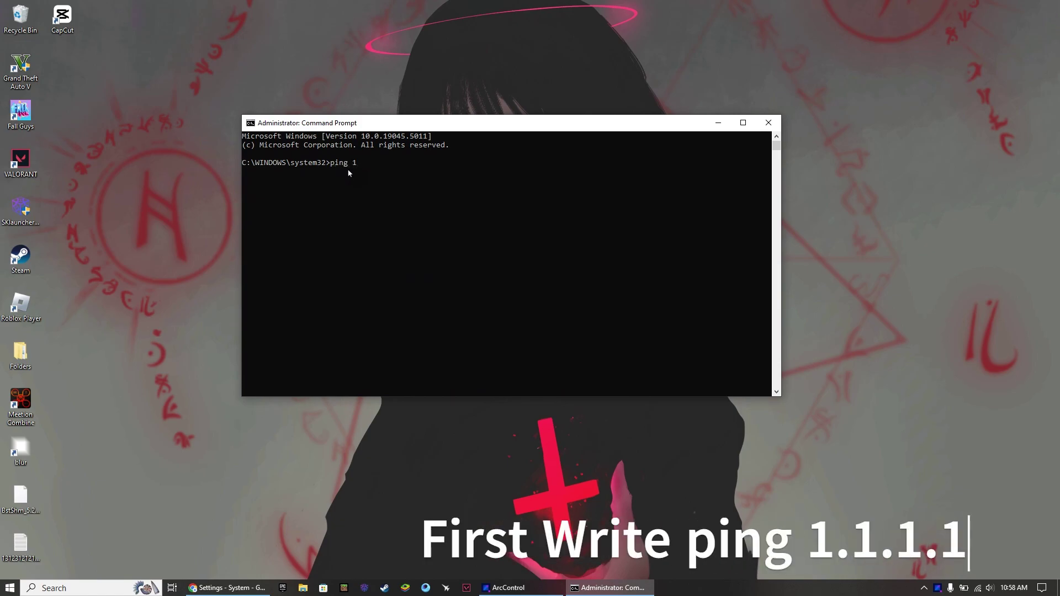
text(.1.1.1)
key(Return)
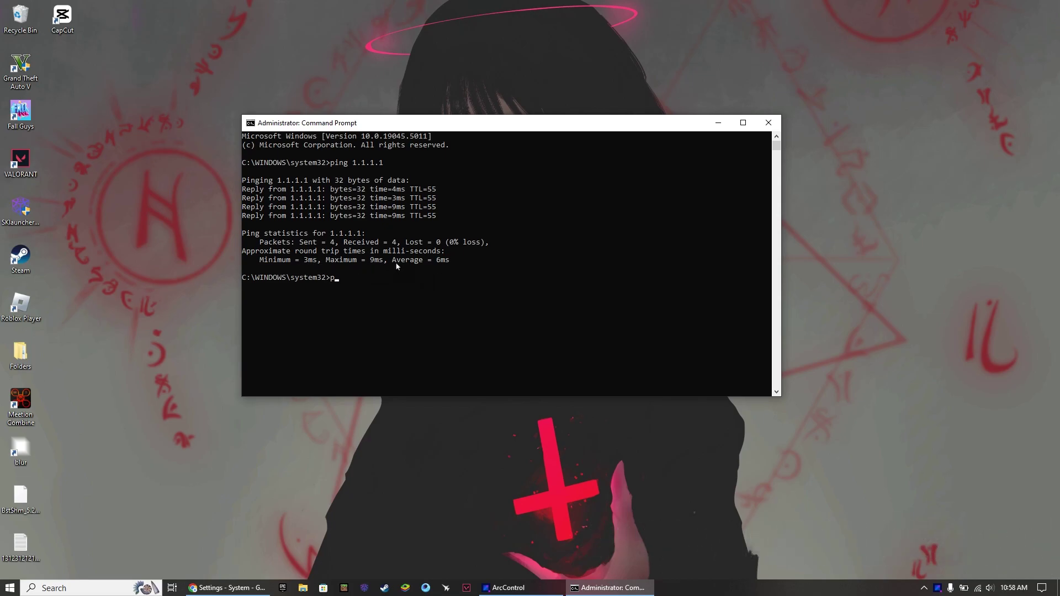
- Ping the DNS server 8.8.8.8 and compare its average response time with that of 1.1.1.1
text(ing )
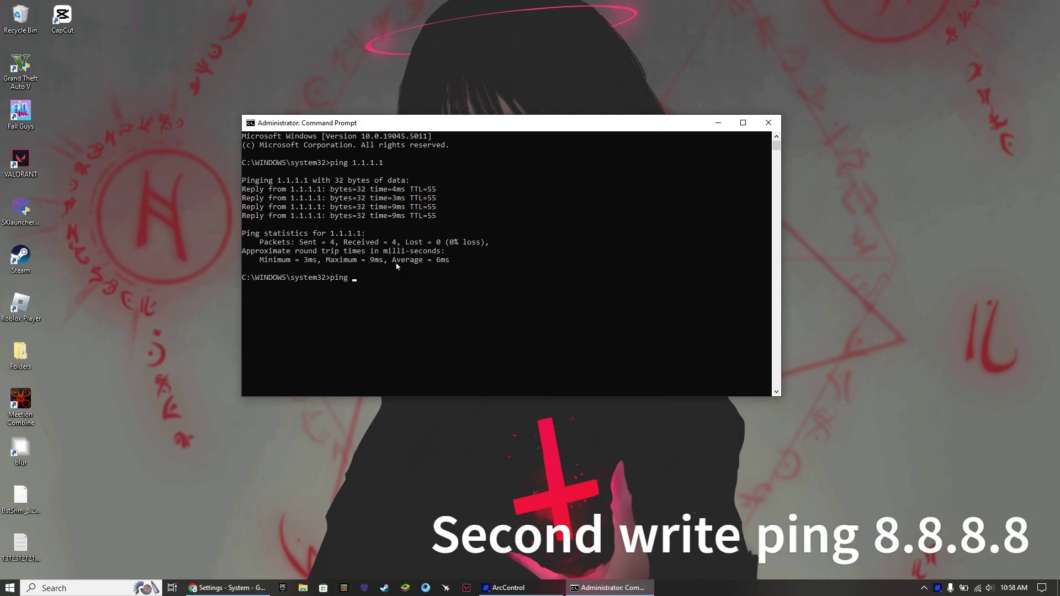
text(8.8.8.8)
key(Return)
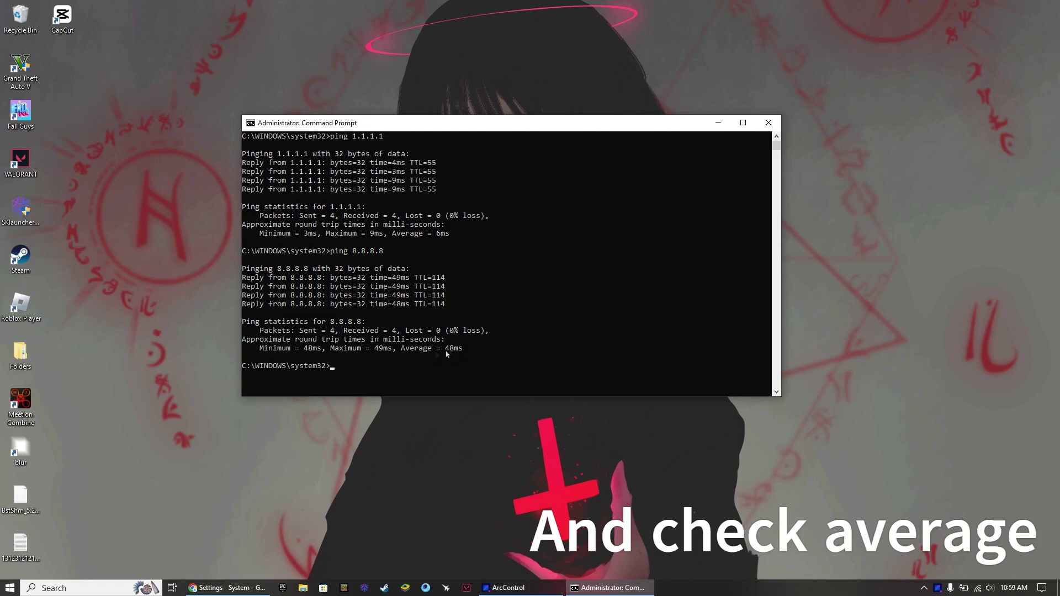
scroll(453, 354, up, 1)
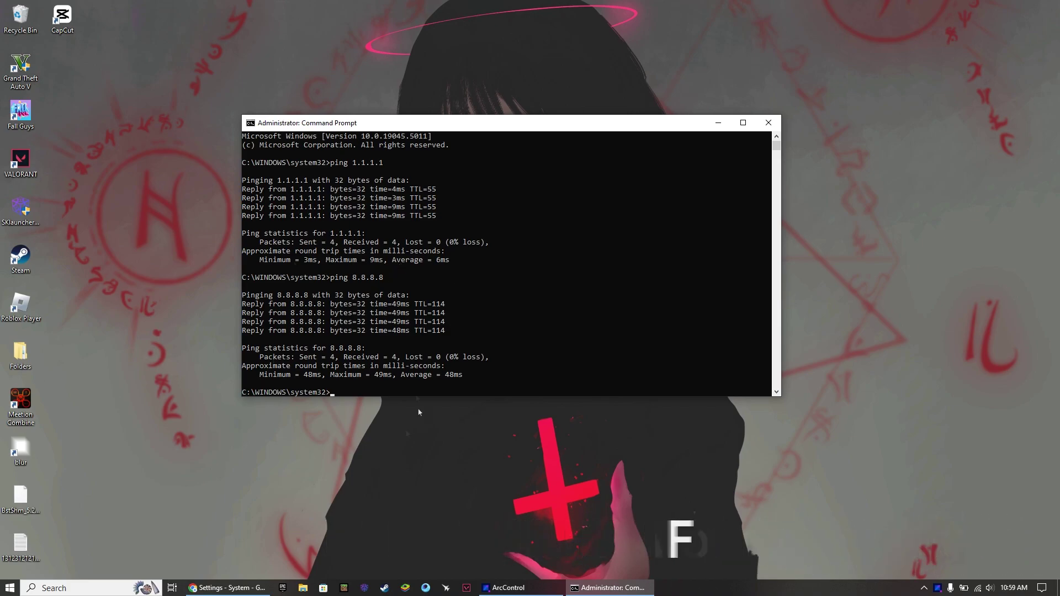
- Open Control Panel and go to the Network and Sharing Center
click(74, 586)
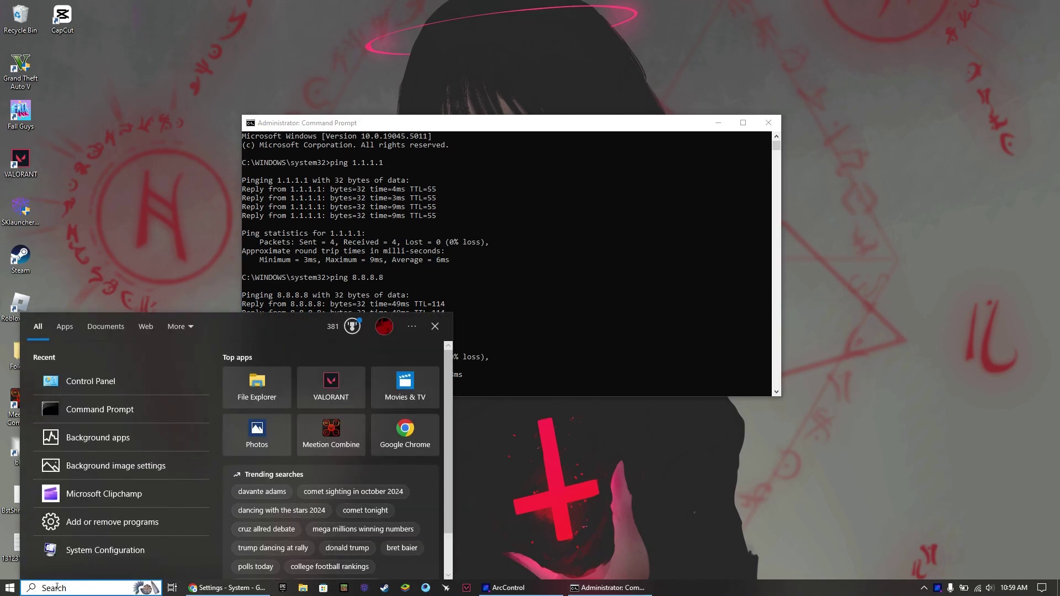
text(control panel)
key(Return)
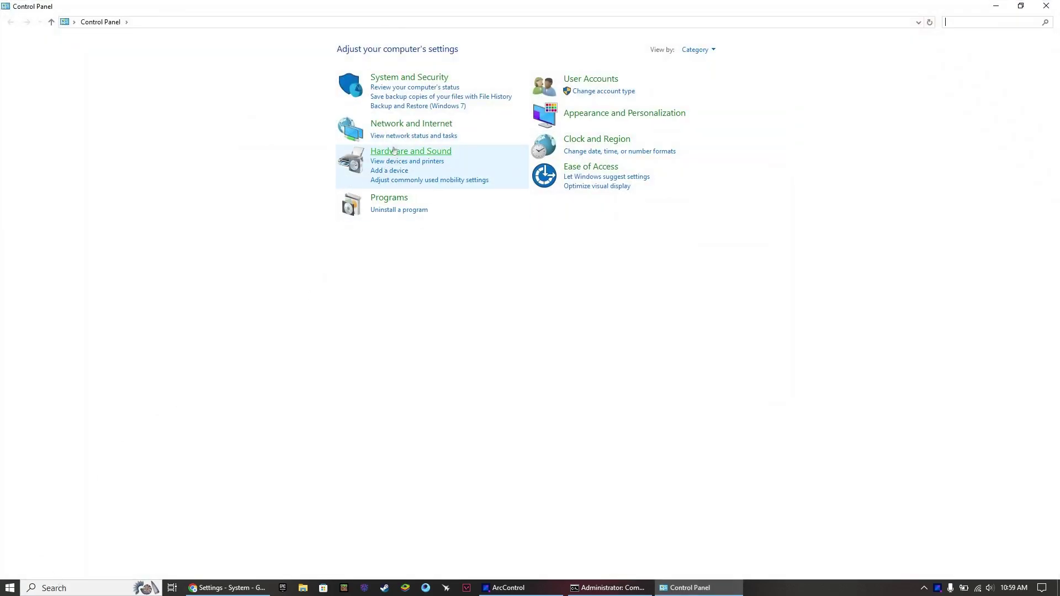
click(407, 125)
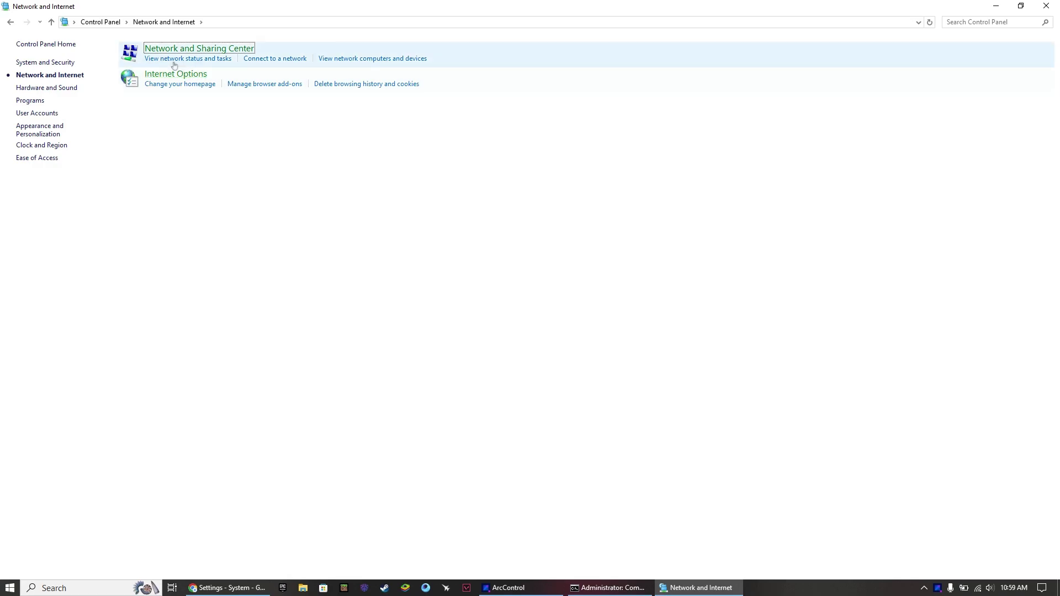
click(165, 60)
- Open the Internet Protocol Version 4 (TCP/IPv4) properties of the active Wi-Fi connection
click(379, 88)
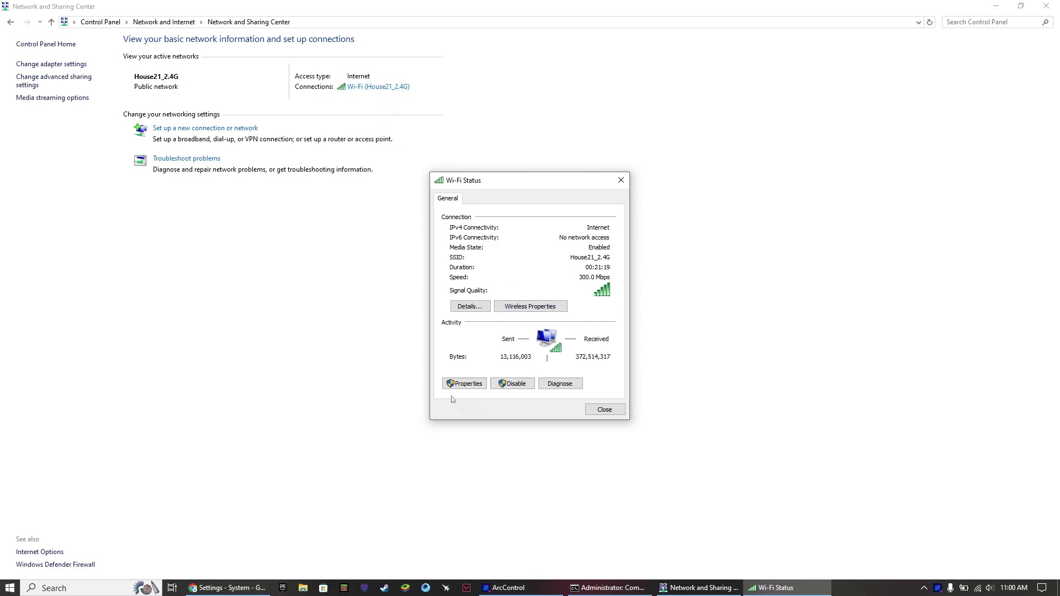
click(463, 385)
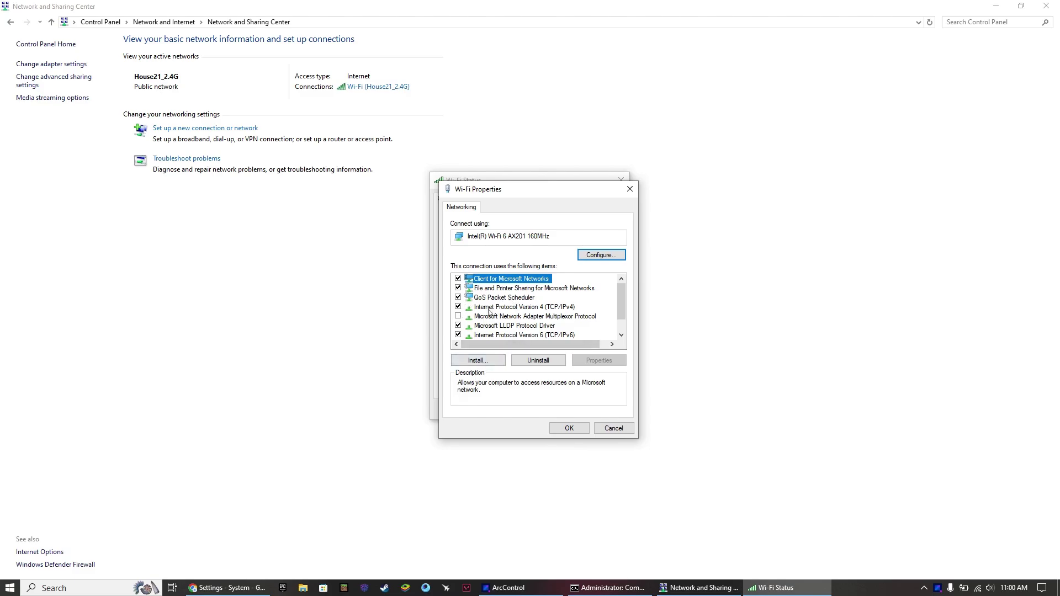
double_click(533, 308)
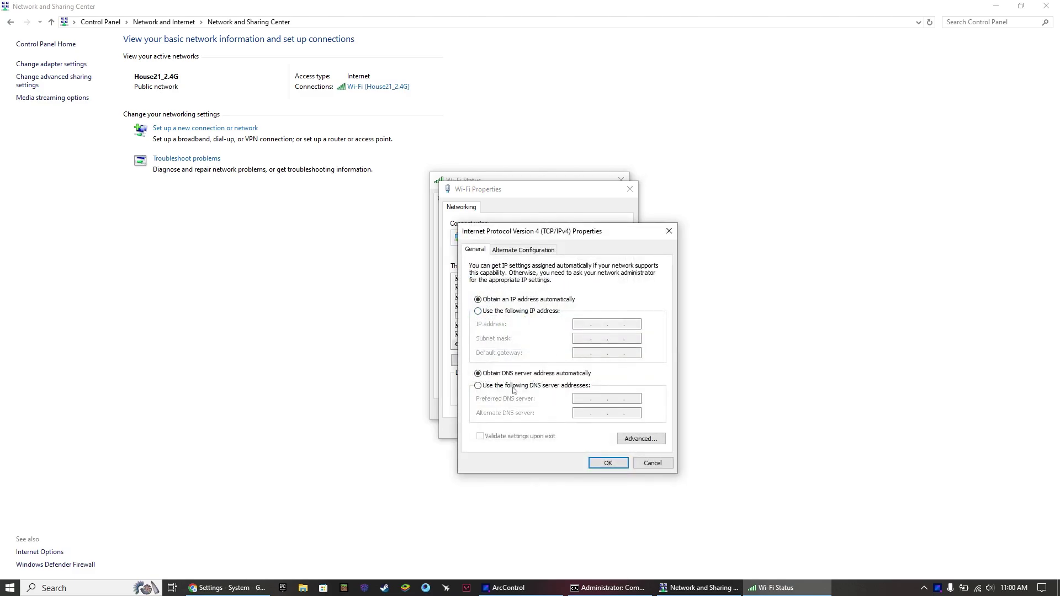
- Set the preferred DNS server to 1.1.1.1 and the alternate to 1.1.0.0, saving the changes and closing the Wi-Fi dialogs
click(485, 386)
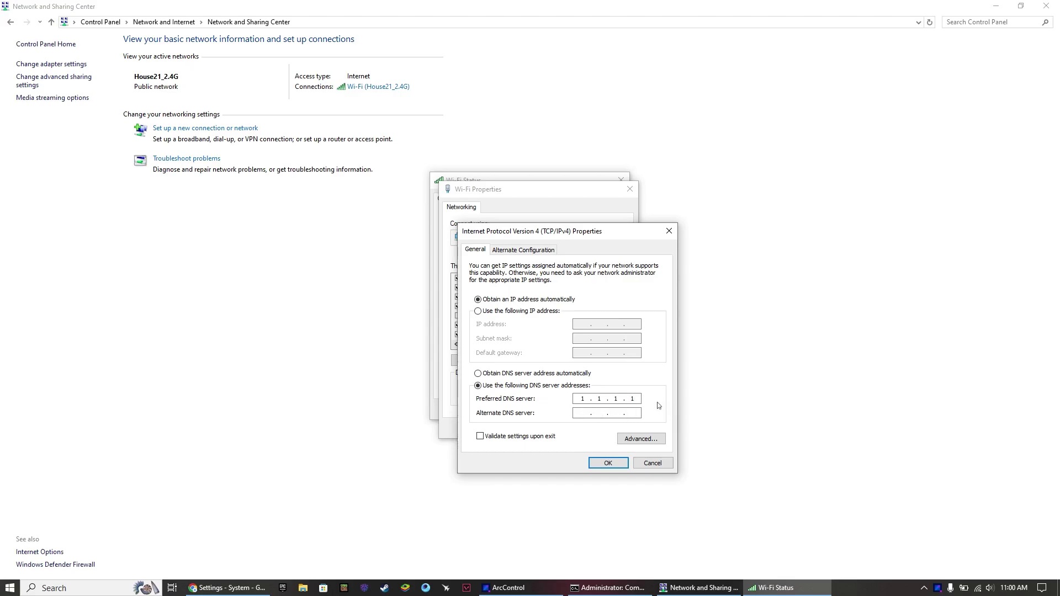
key(period)
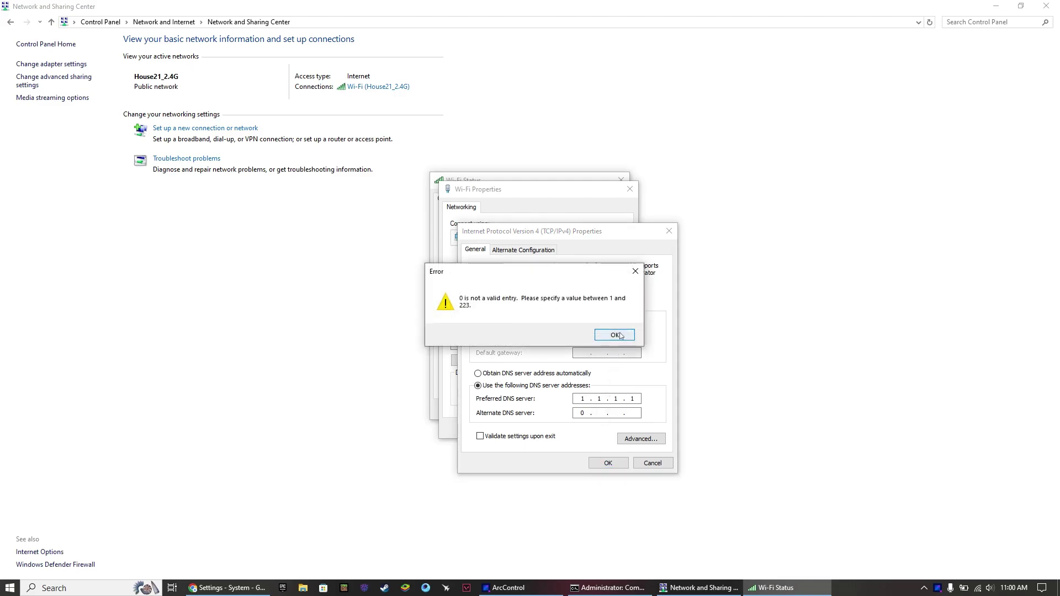
click(610, 338)
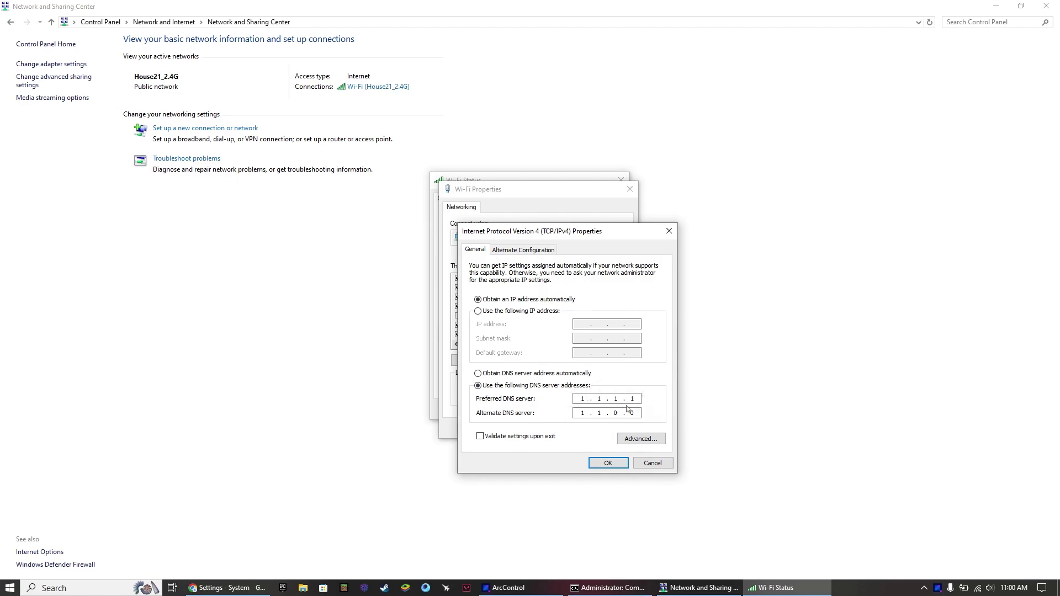
click(608, 462)
click(574, 429)
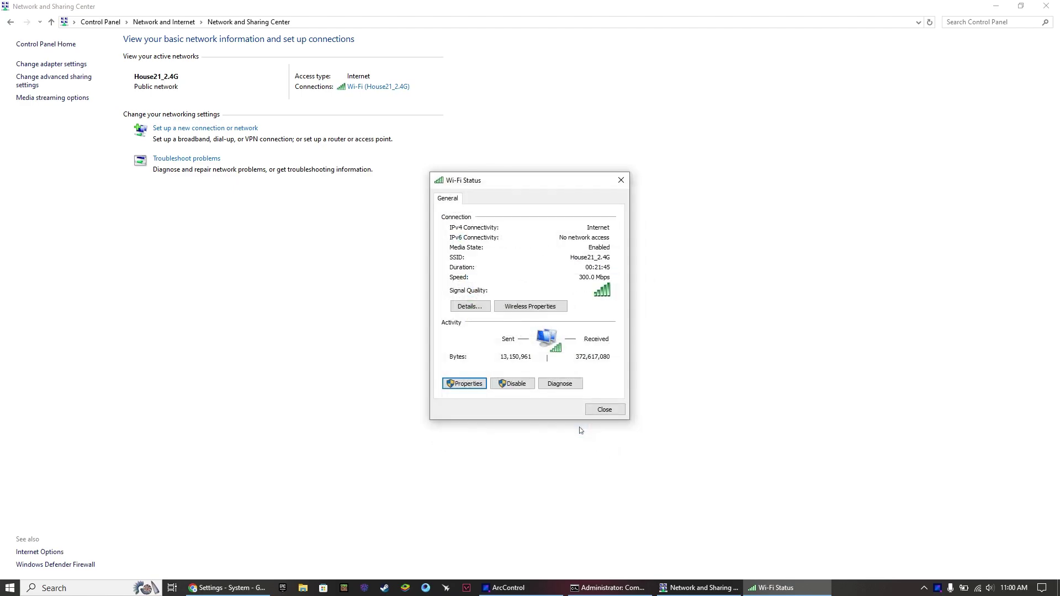
click(604, 410)
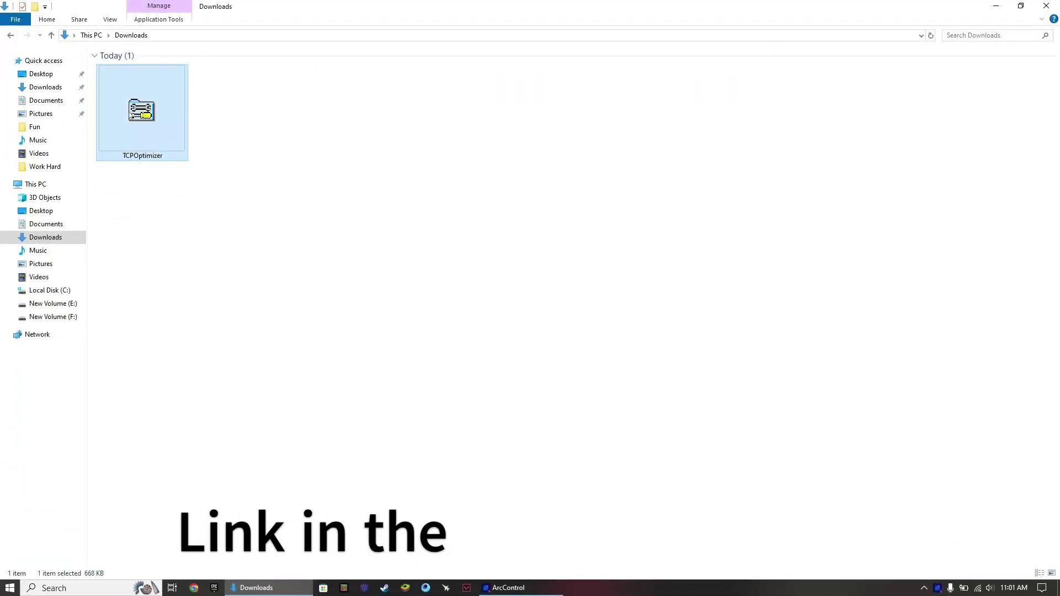
- Run TCPOptimizer from the Downloads folder as administrator and close the folder window
right_click(129, 113)
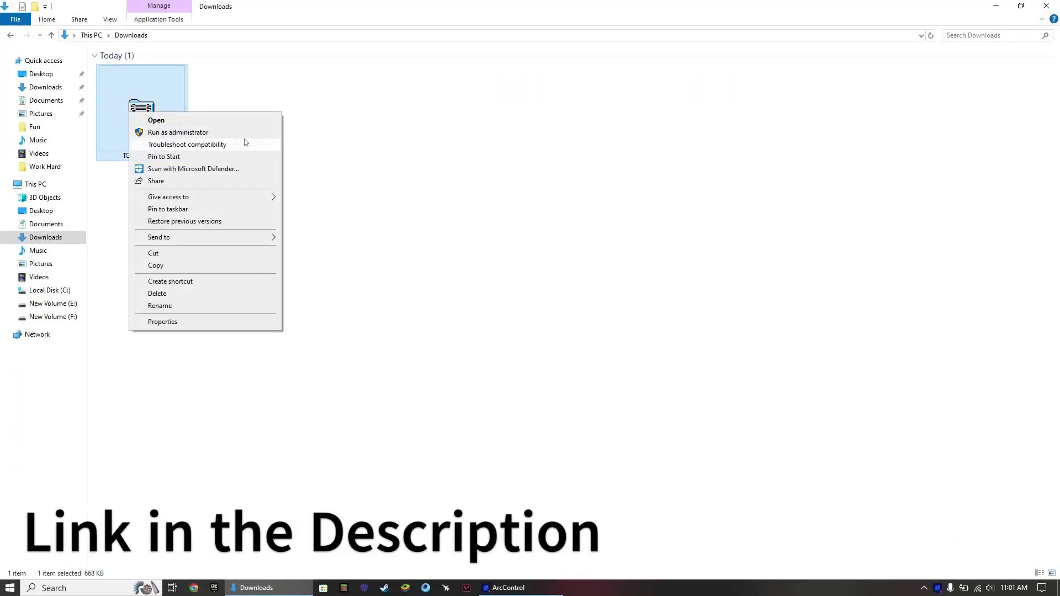
click(192, 135)
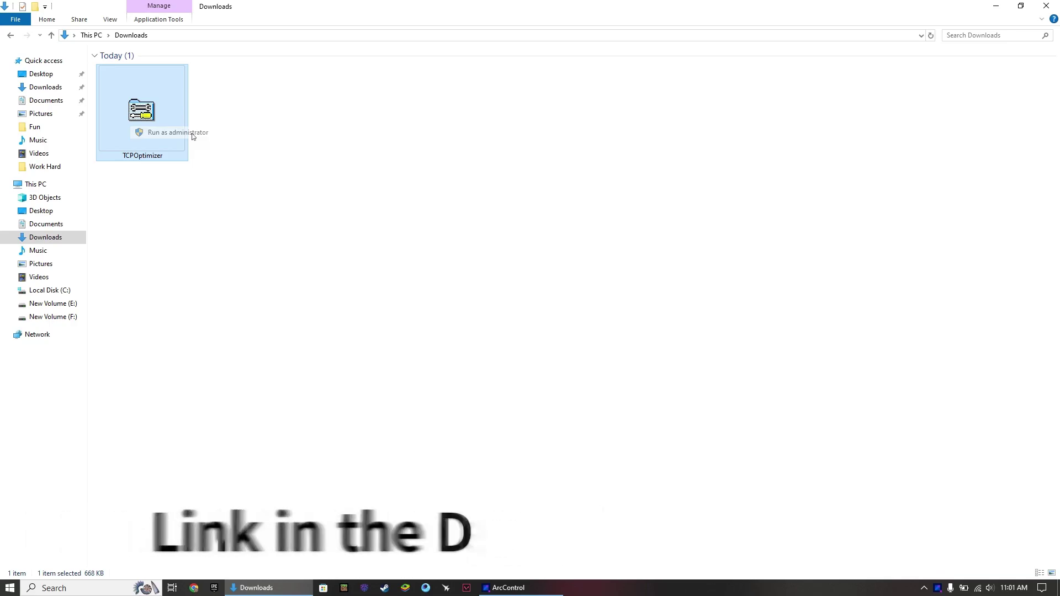
click(1047, 5)
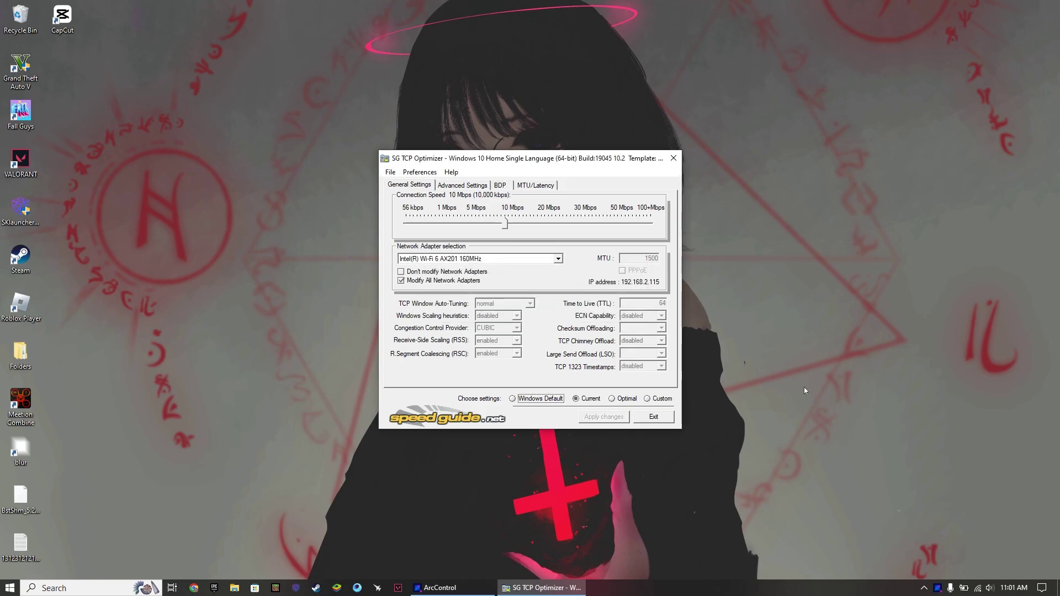
- Set the connection speed to 100 Mbps and switch the advanced settings to Custom for editing
drag(505, 223, 650, 224)
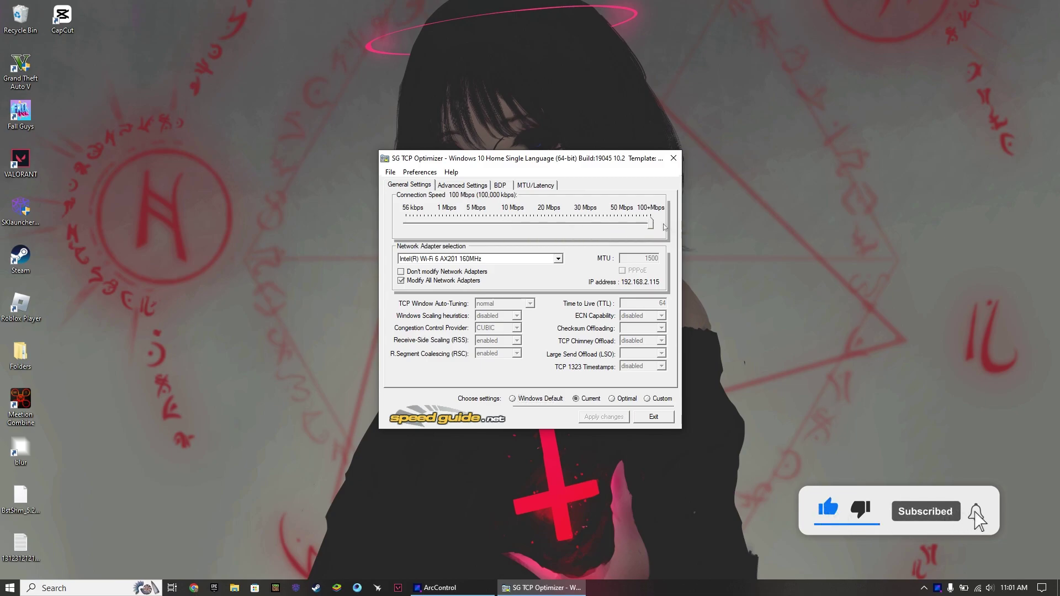
click(452, 183)
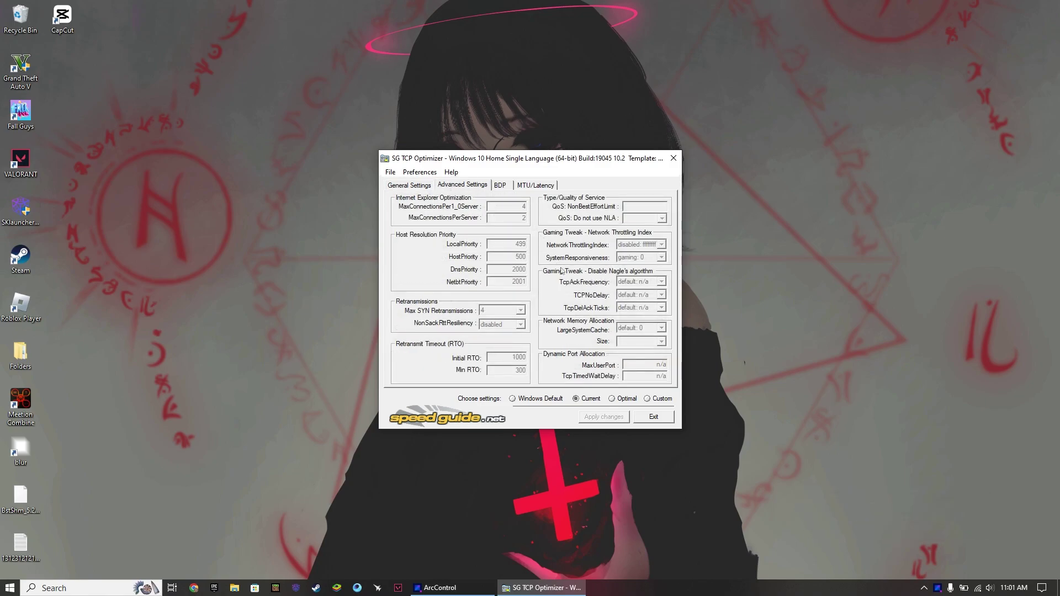
click(648, 399)
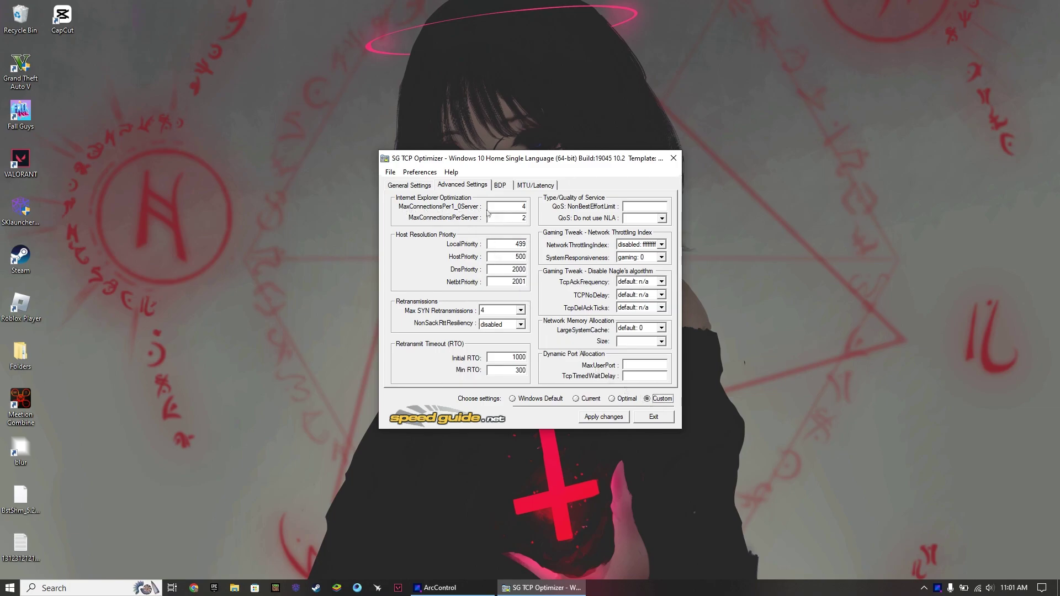
- Set both MaxConnectionsPer1_0Server and MaxConnectionsPerServer to 10
click(526, 207)
double_click(509, 215)
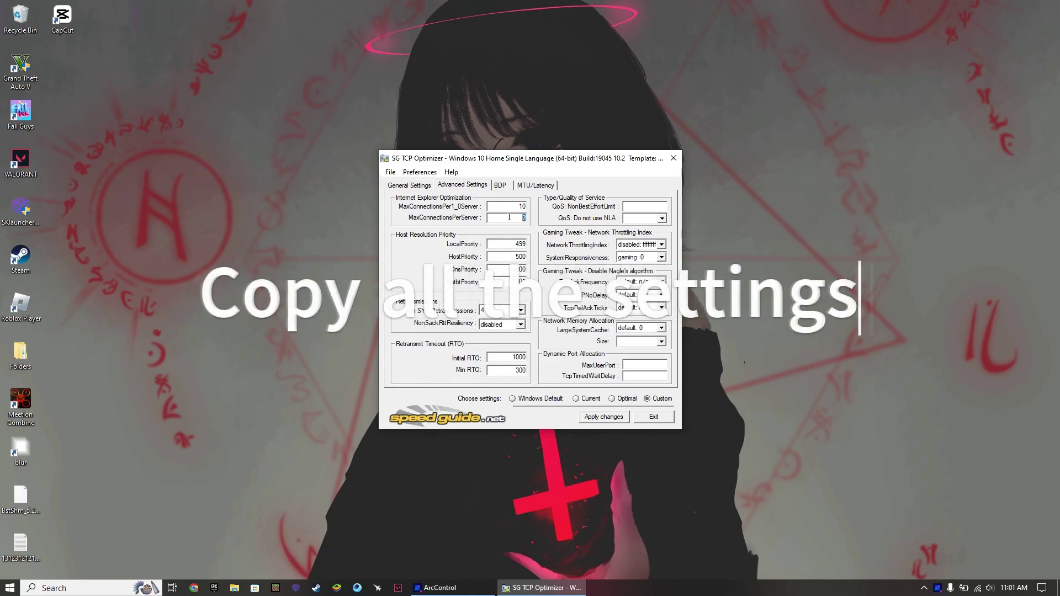
text(10)
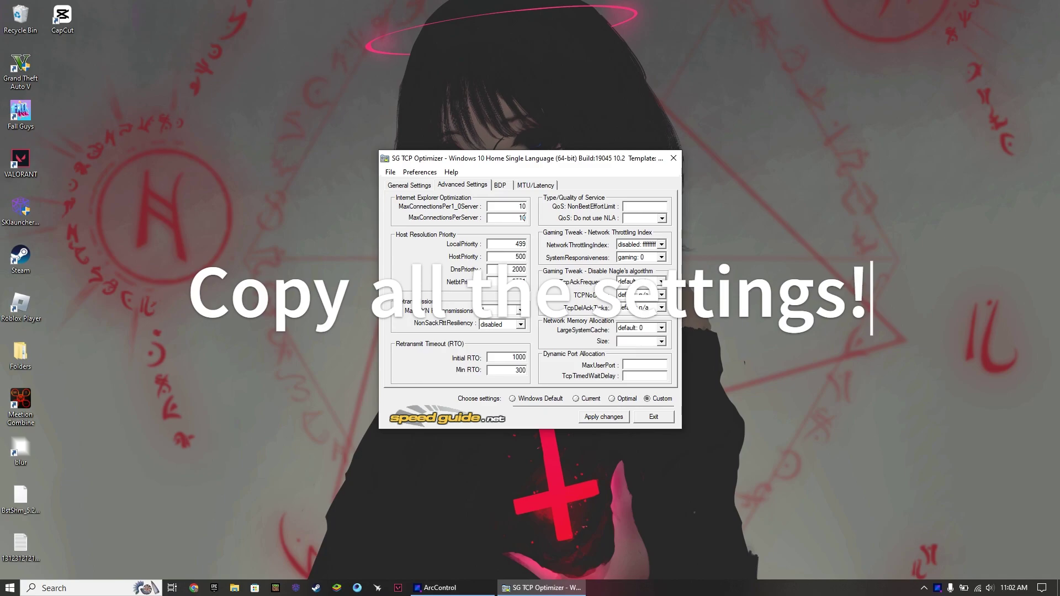
- Set the host resolution priorities to LocalPriority 4, HostPriority 5, DnsPriority 6 and NetbtPriority 7
double_click(519, 244)
text(4)
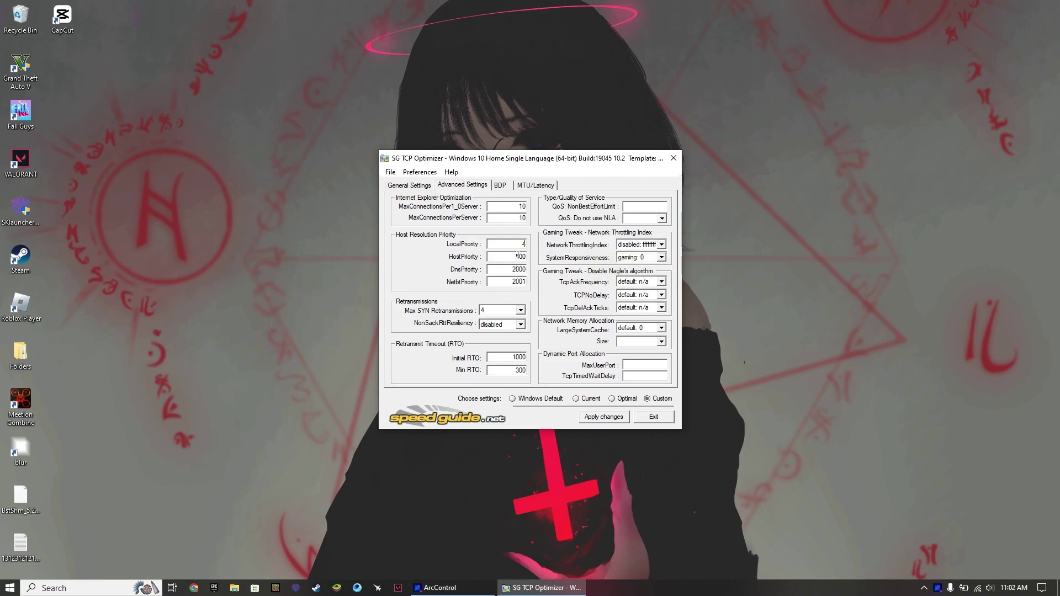
drag(520, 257, 533, 256)
key(BackSpace)
- Set Max SYN Retransmissions to 2 and keep NonSackRttResiliency disabled
click(521, 311)
click(493, 328)
click(517, 327)
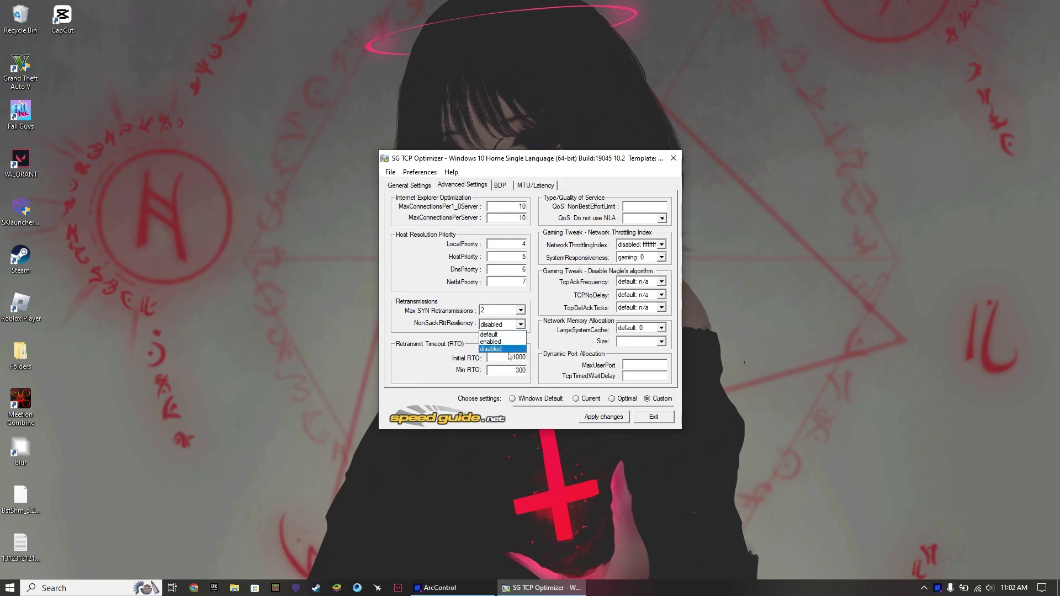
click(489, 350)
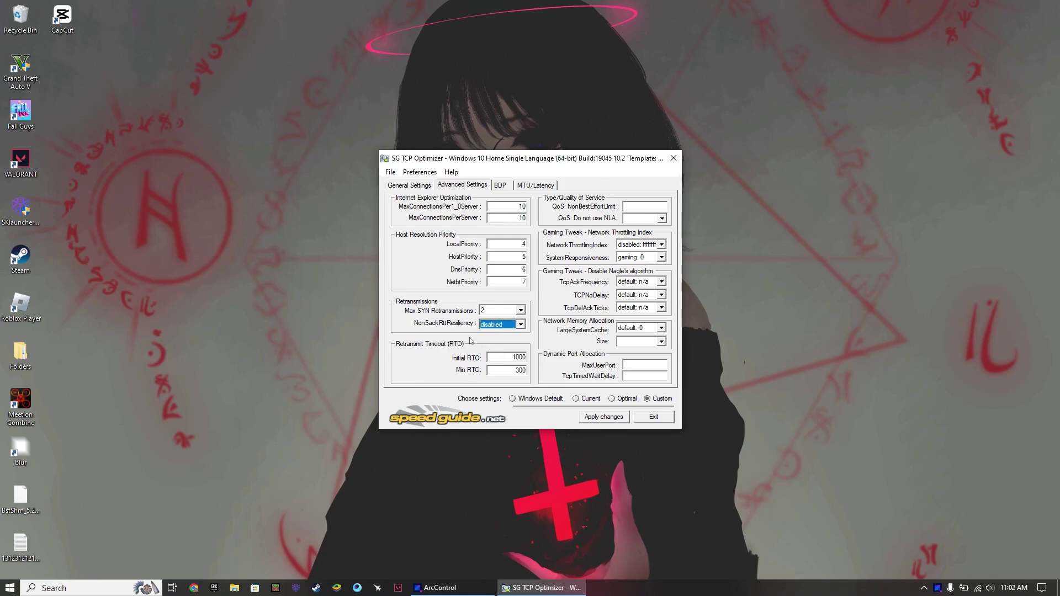
- Set the Initial RTO to 2000 and QoS: Do not use NLA to optimal: 1
click(515, 358)
key(BackSpace)
click(662, 218)
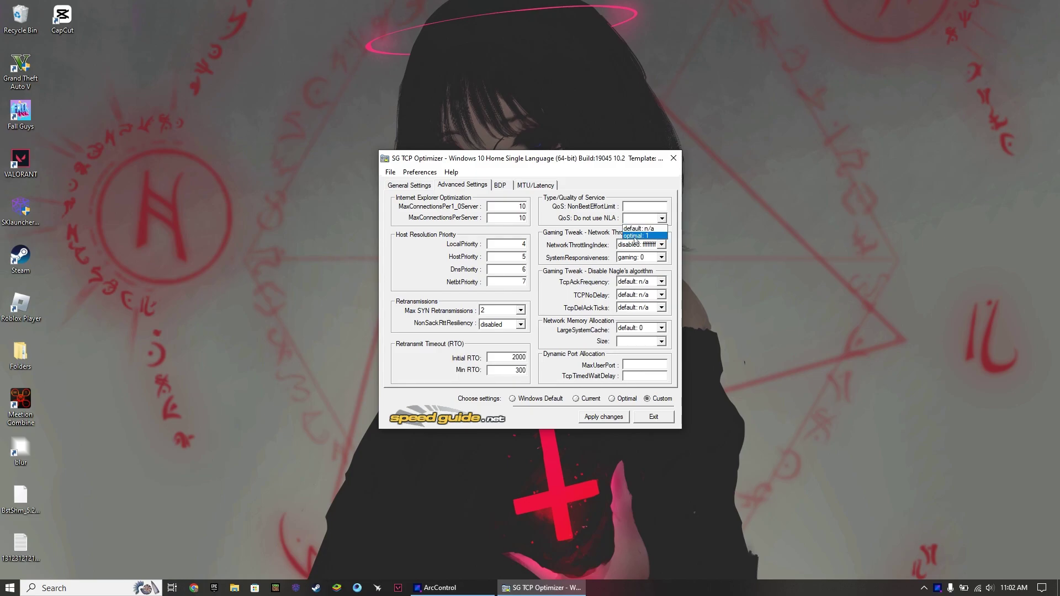
click(638, 236)
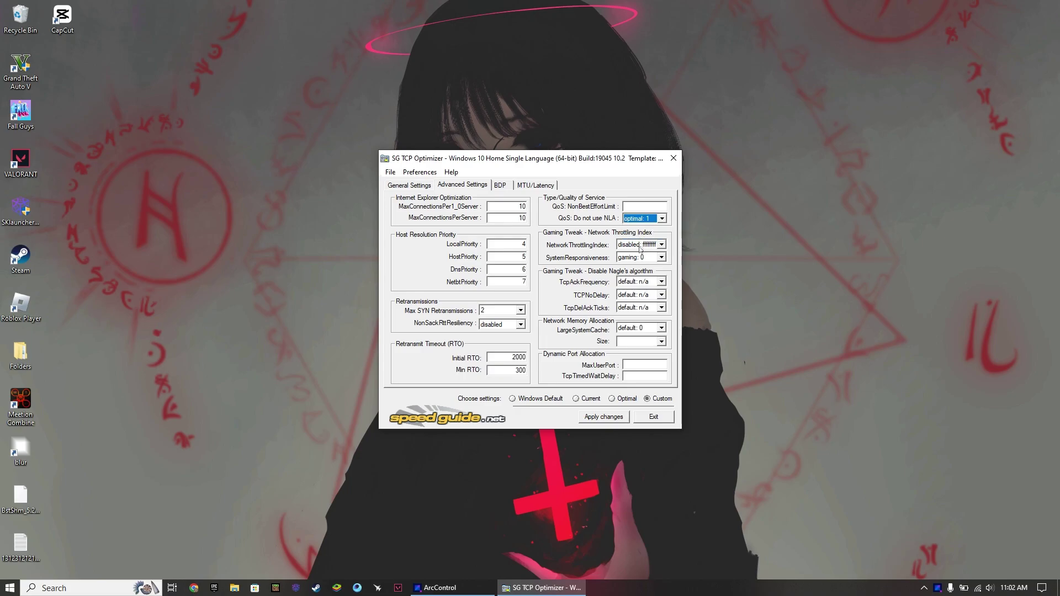
- Disable Nagle's algorithm with TcpAckFrequency set to disabled: 1, TCPNoDelay to enabled: 1 and TcpDelAckTicks to disabled: 0
click(660, 282)
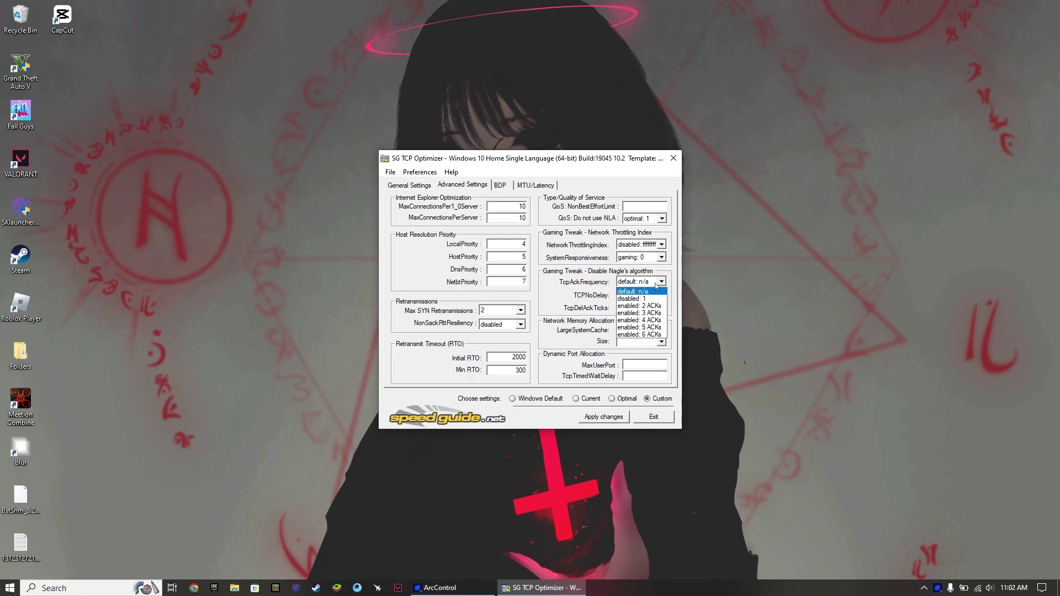
click(644, 299)
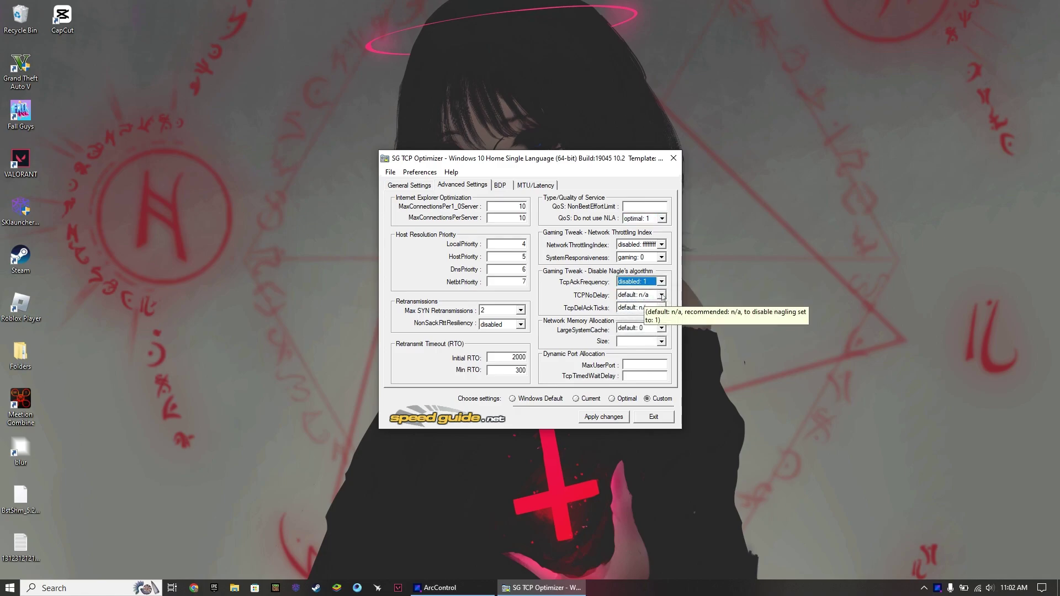
click(662, 295)
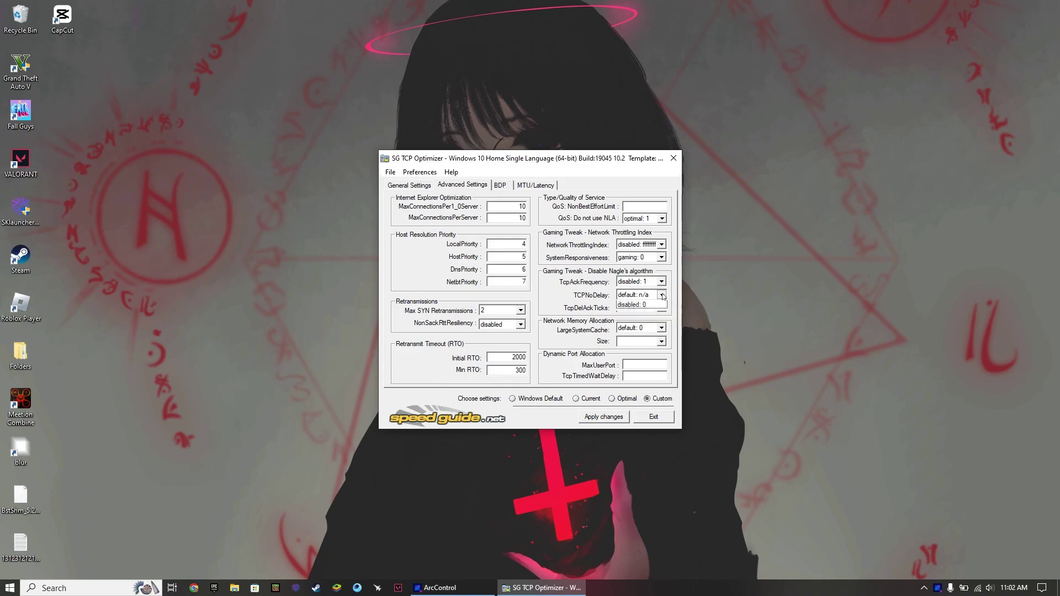
click(659, 313)
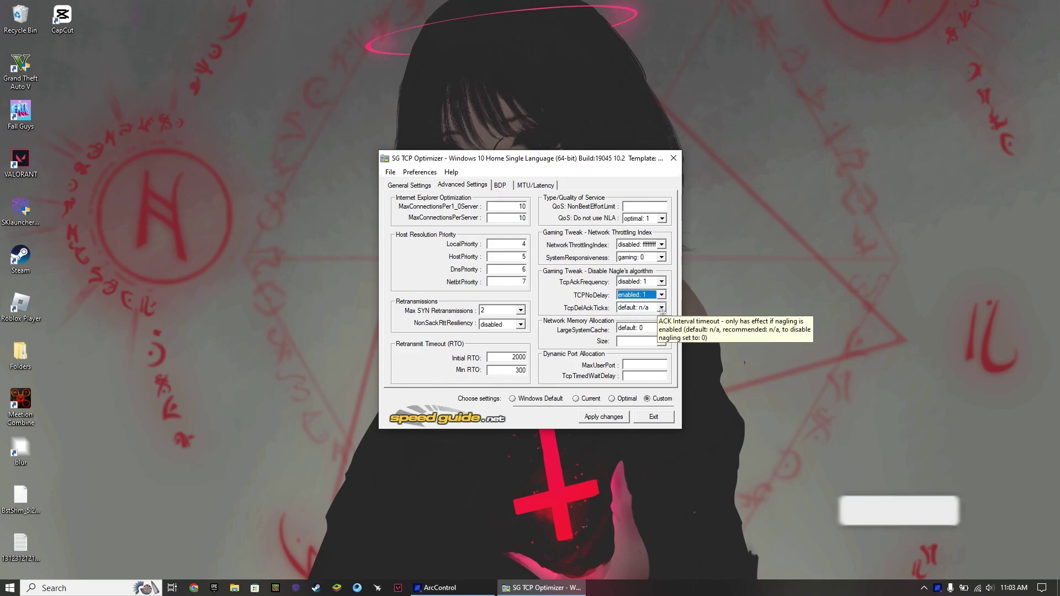
click(663, 307)
click(661, 325)
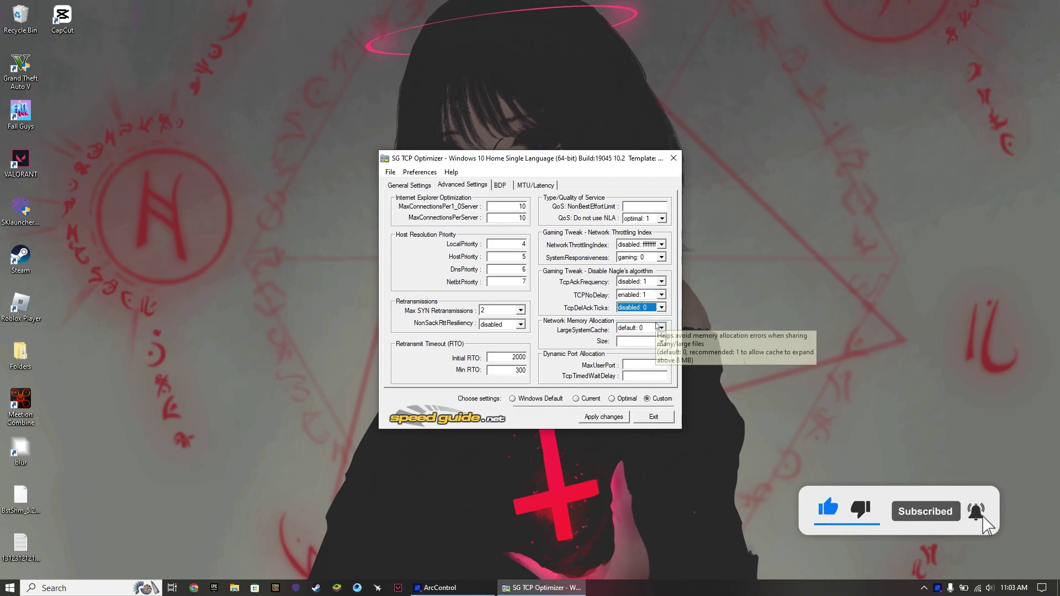
- Keep LargeSystemCache at default: 0, apply all the custom TCP settings and exit the optimizer
click(662, 329)
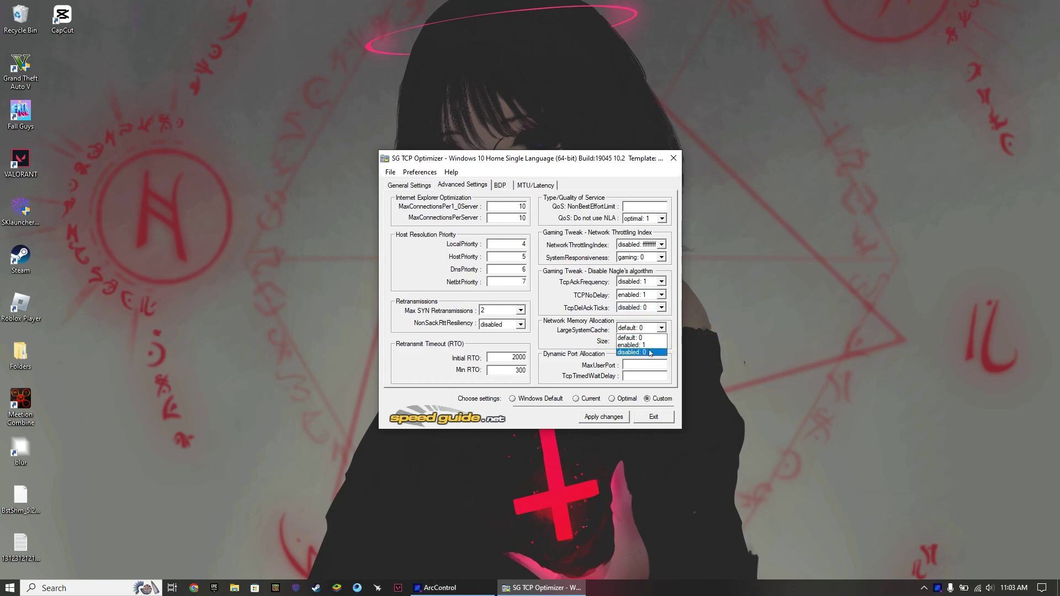
click(638, 338)
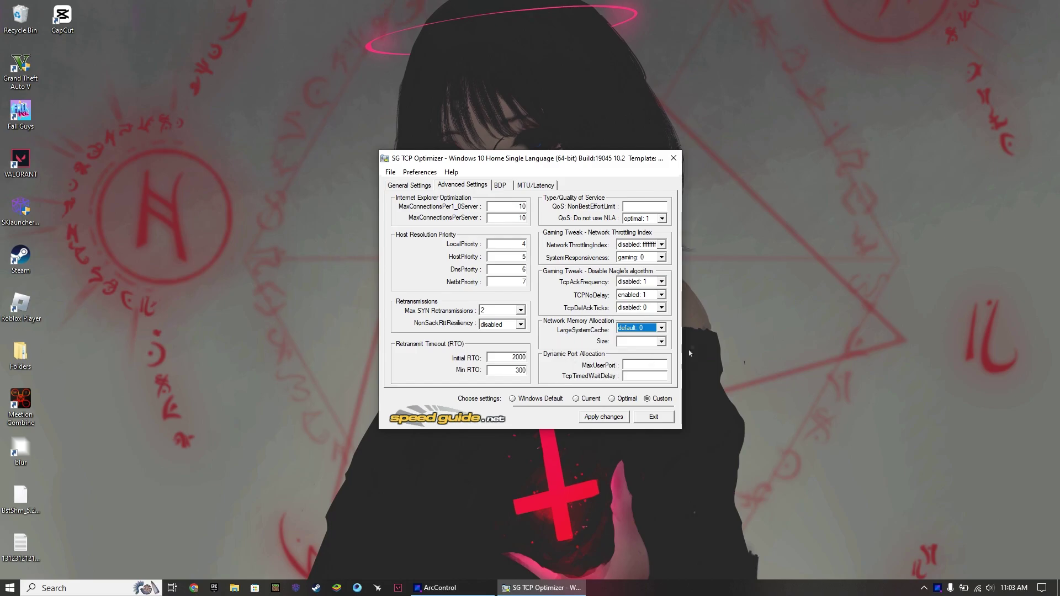
click(608, 421)
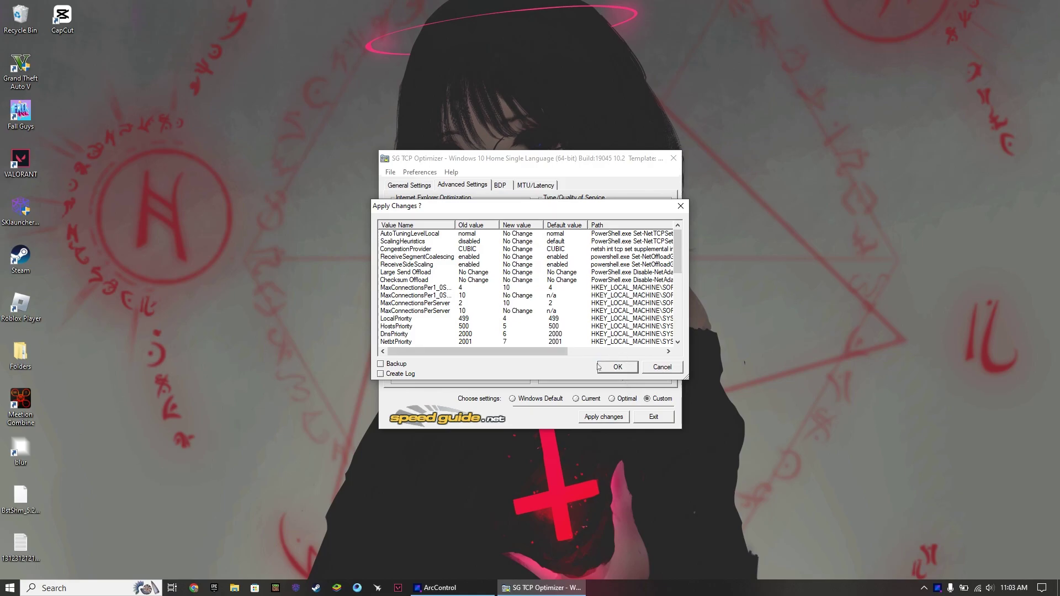
click(634, 367)
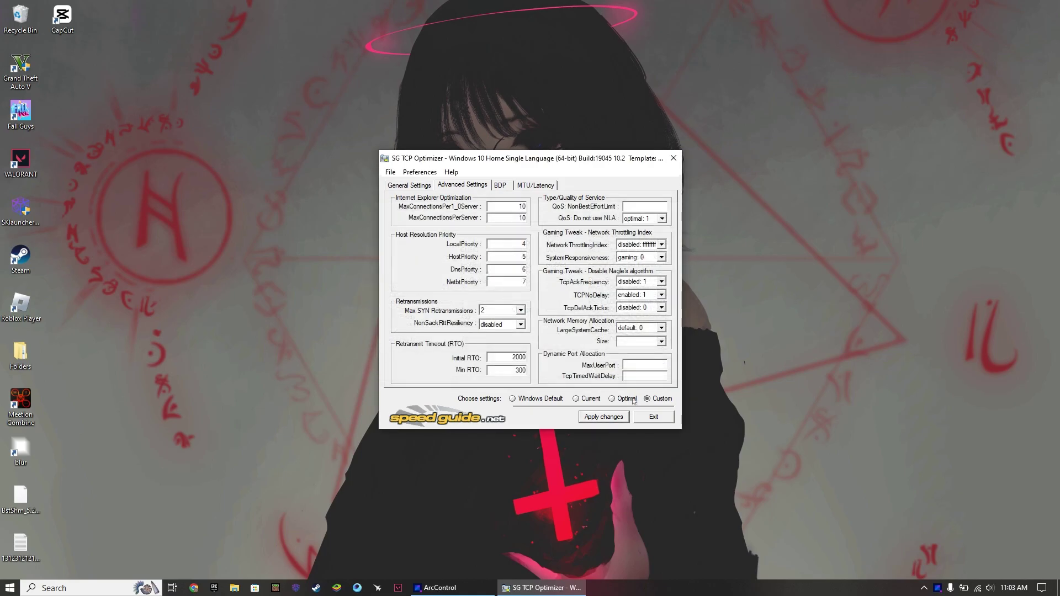
click(649, 418)
- Open the Windows power options to restart the computer
right_click(545, 212)
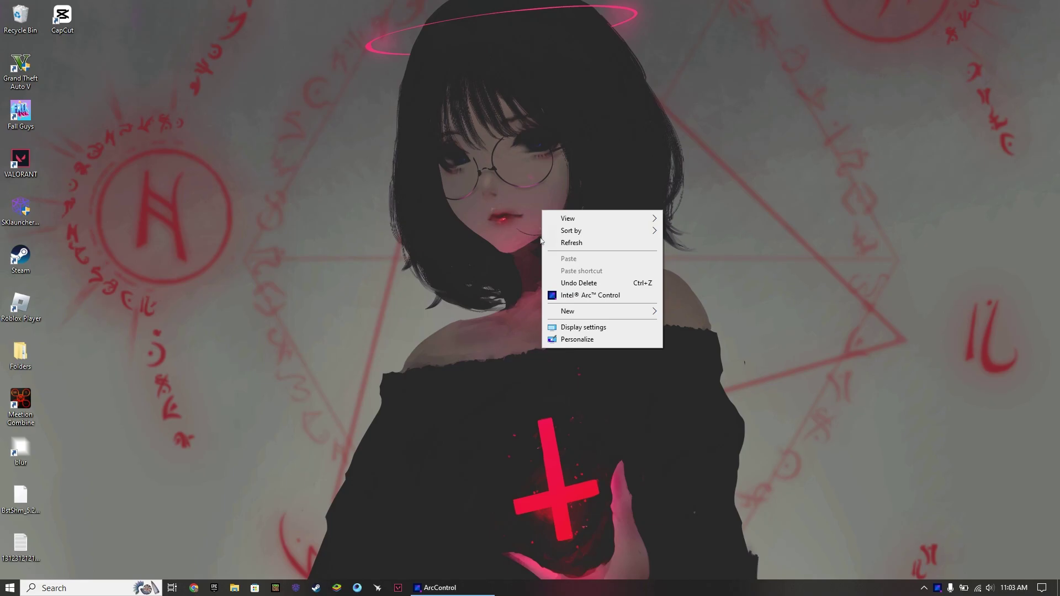
key(super)
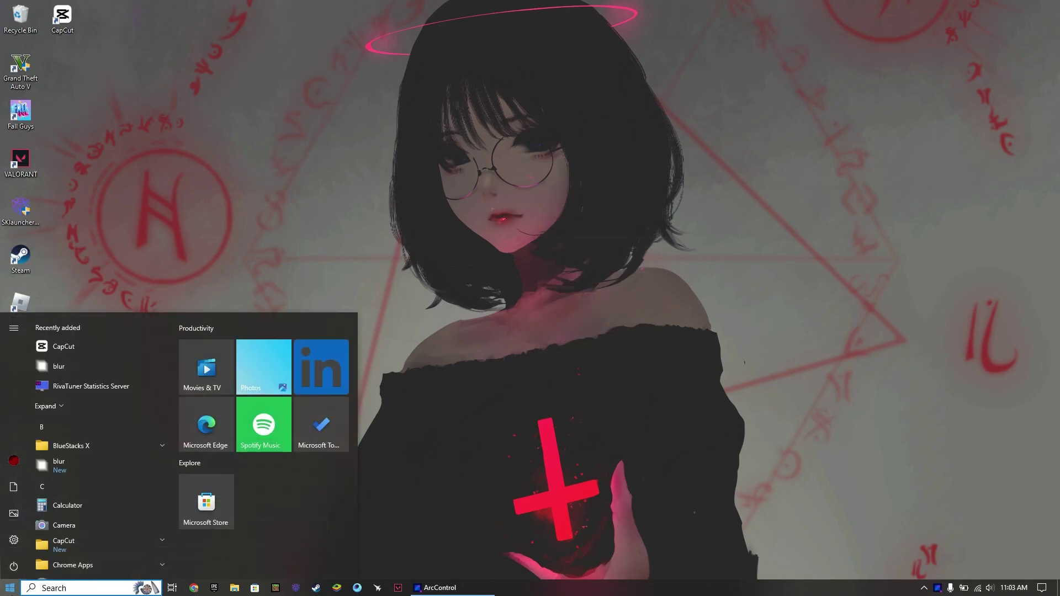
click(14, 566)
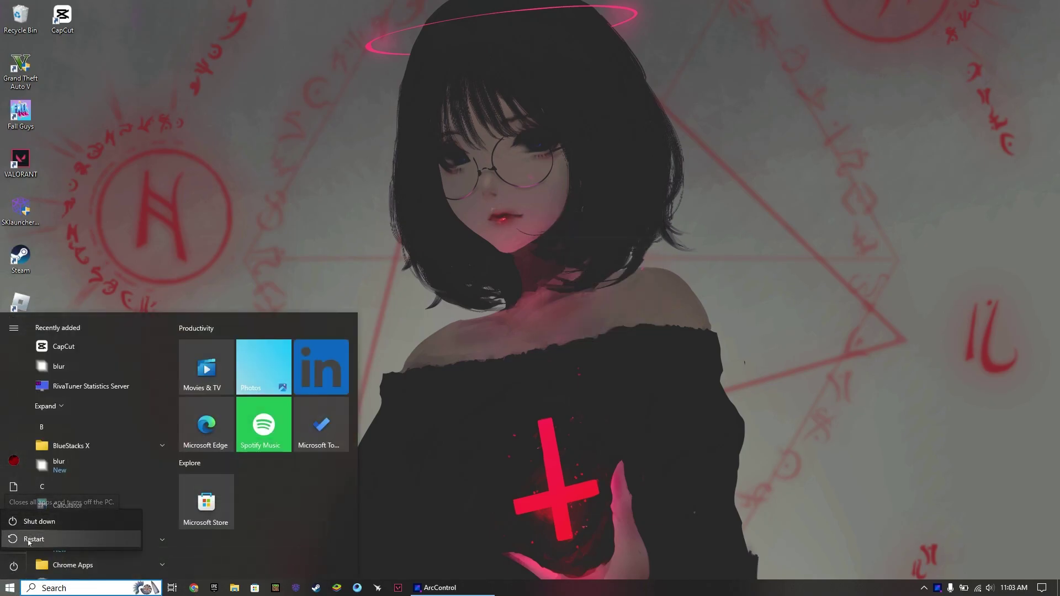